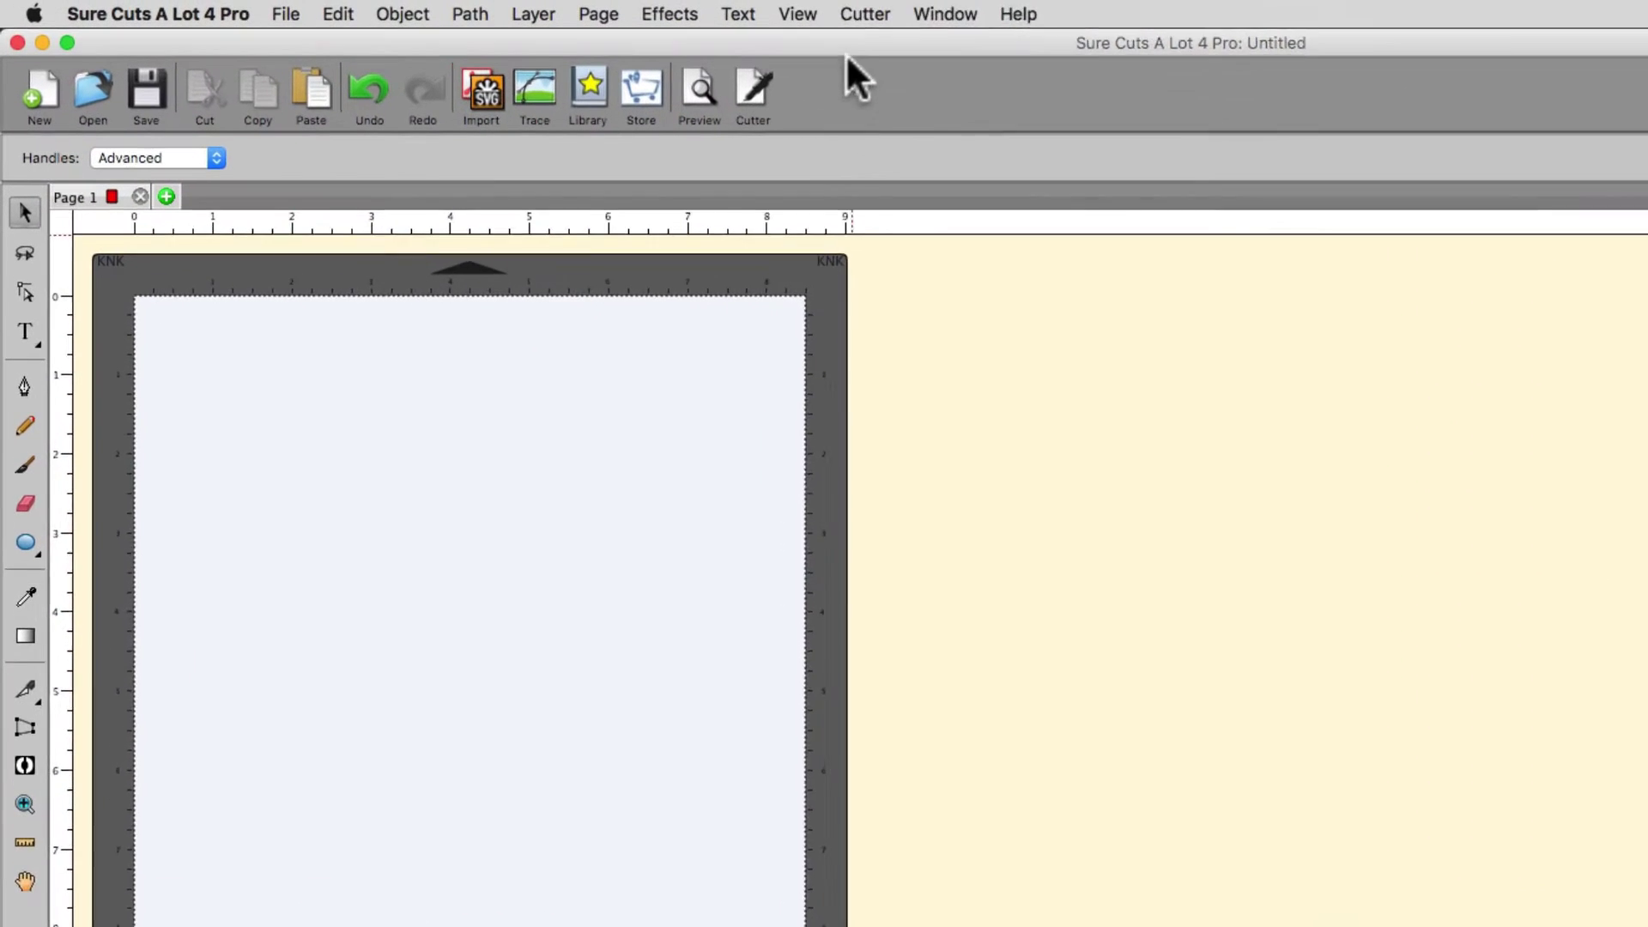
Show the View > Snap To submenu with Grid and Objects snapping all enabled.
{"action": "left_click", "coordinate": [559, 10]}
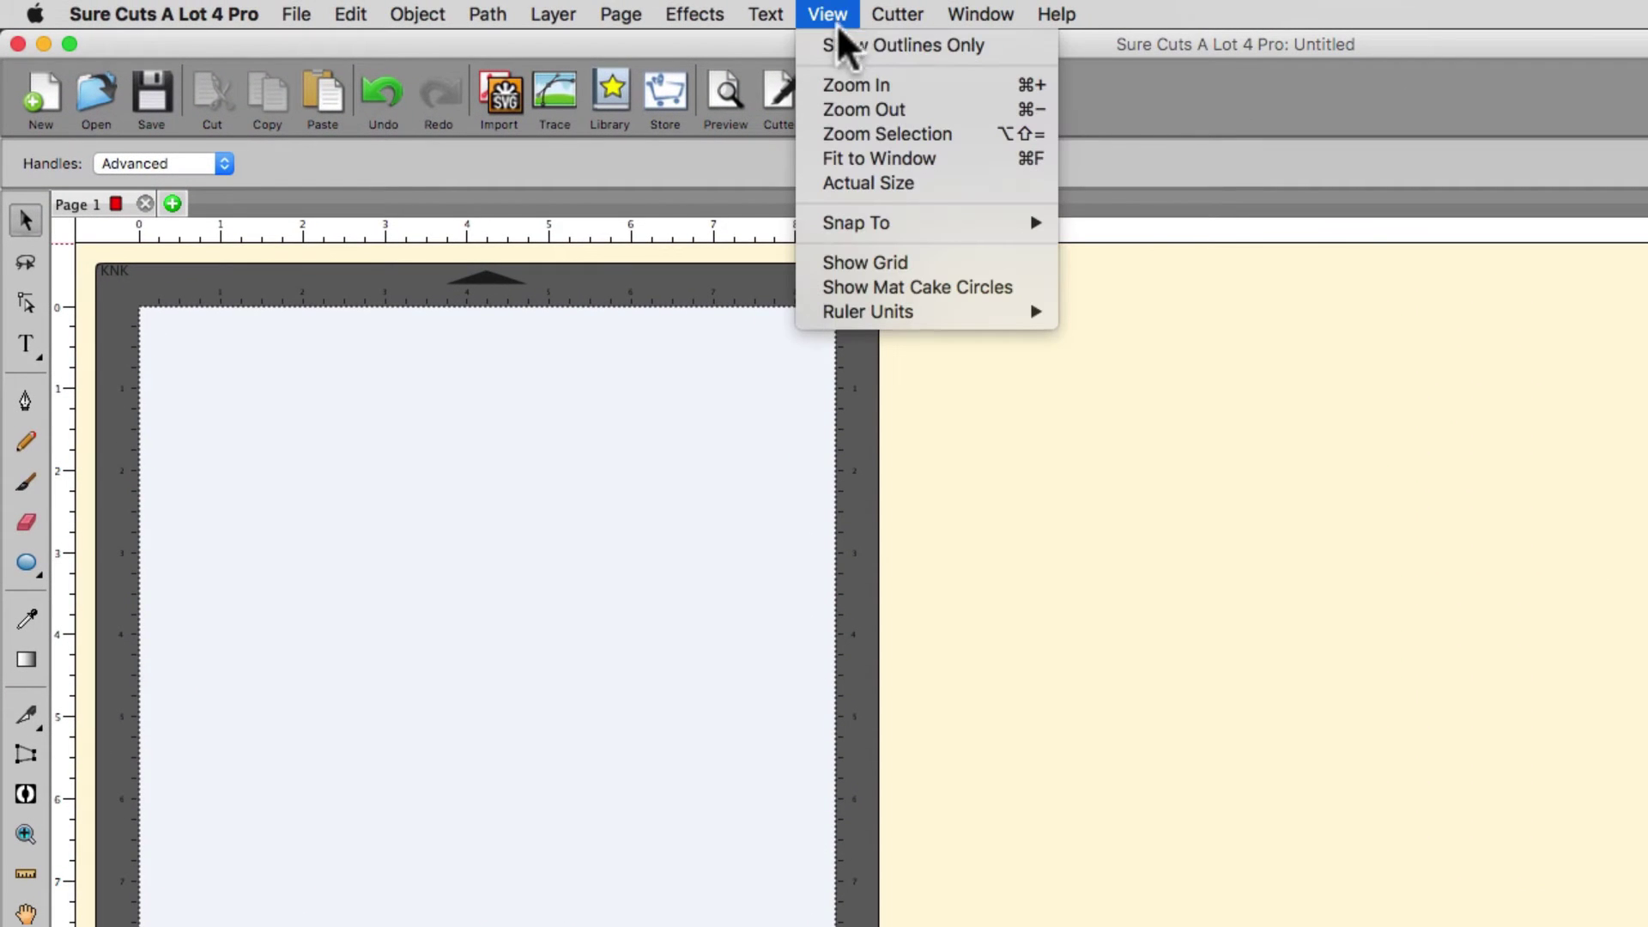
{"action": "mouse_move", "coordinate": [950, 223]}
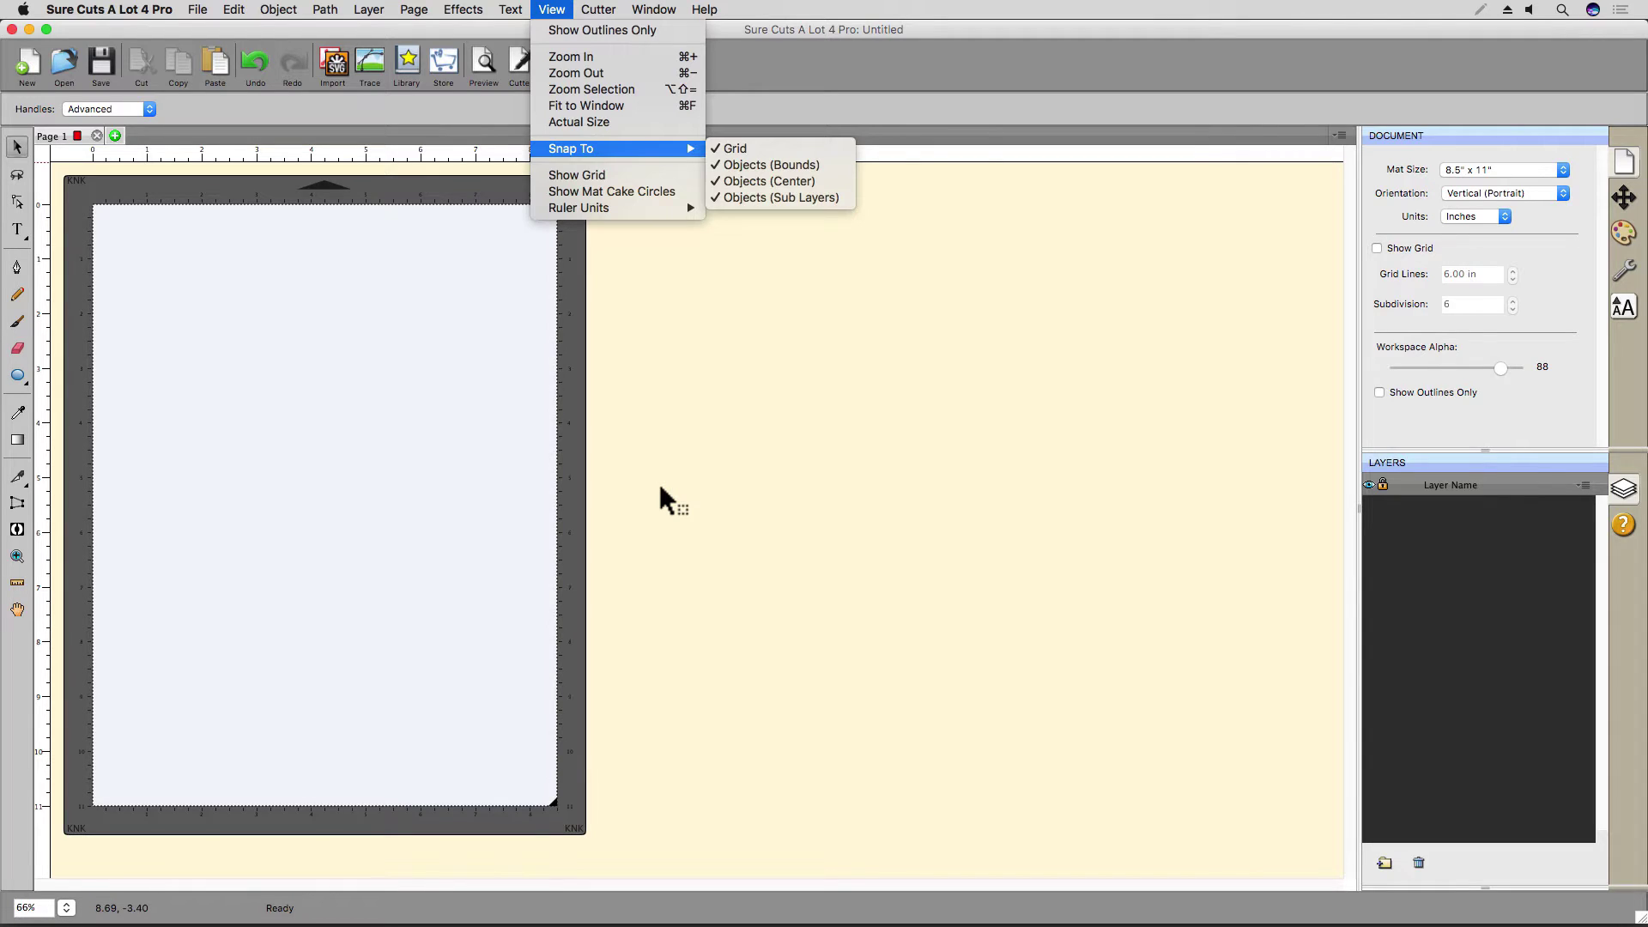
Draw a black circle on the left side of the mat.
{"action": "left_click", "coordinate": [657, 481]}
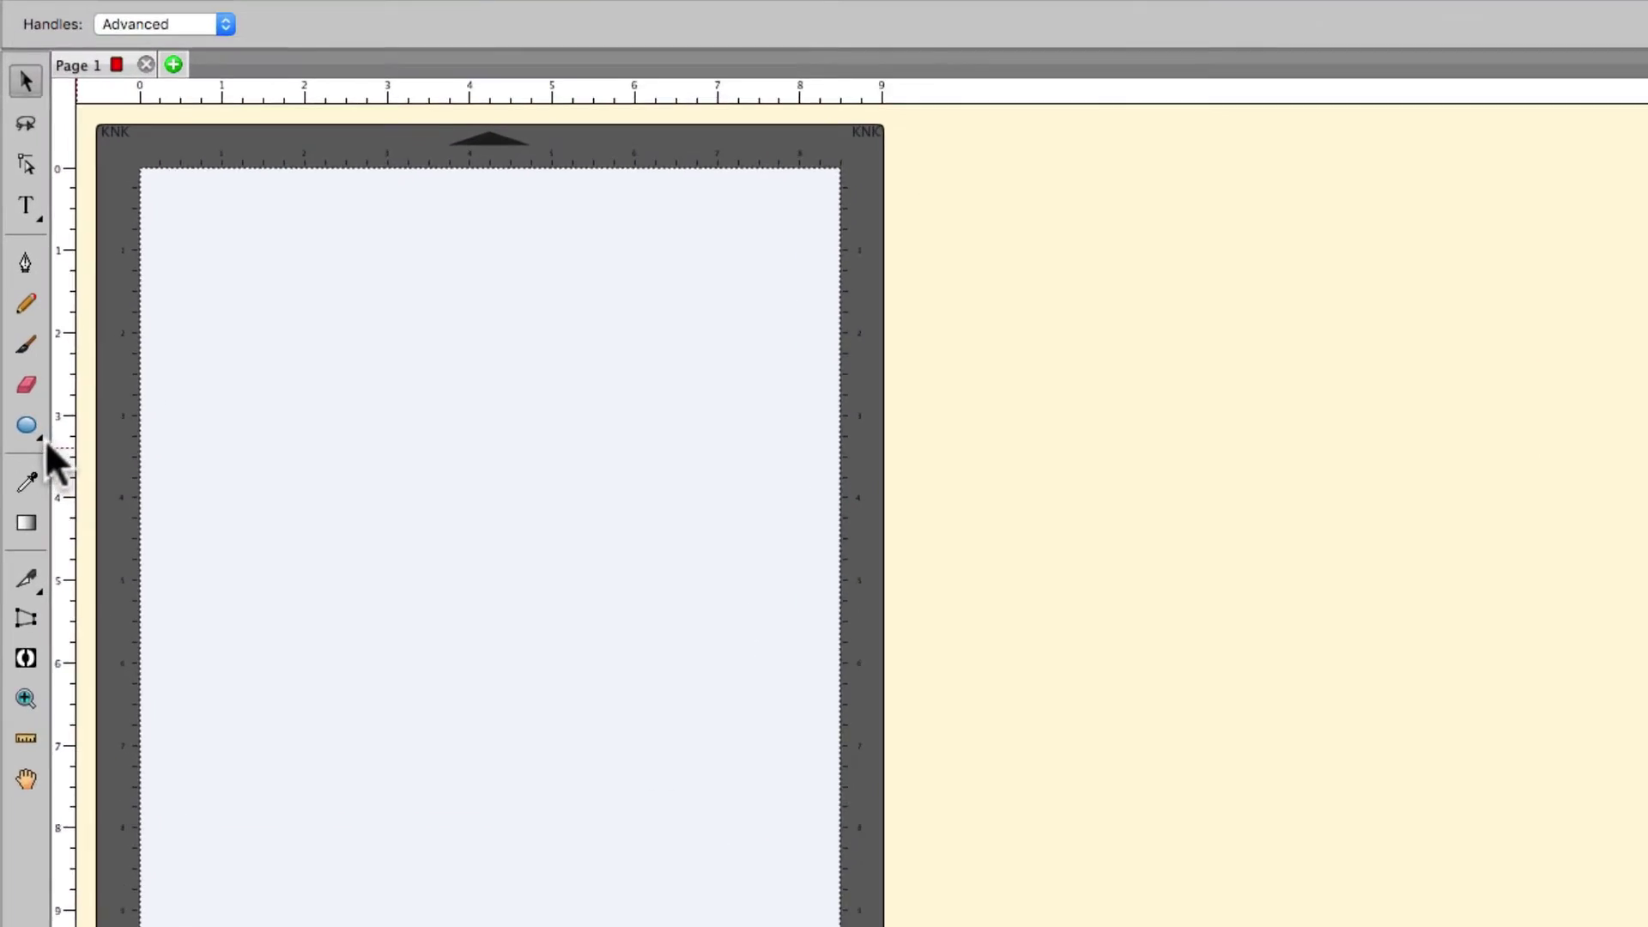
{"action": "left_click", "coordinate": [18, 375]}
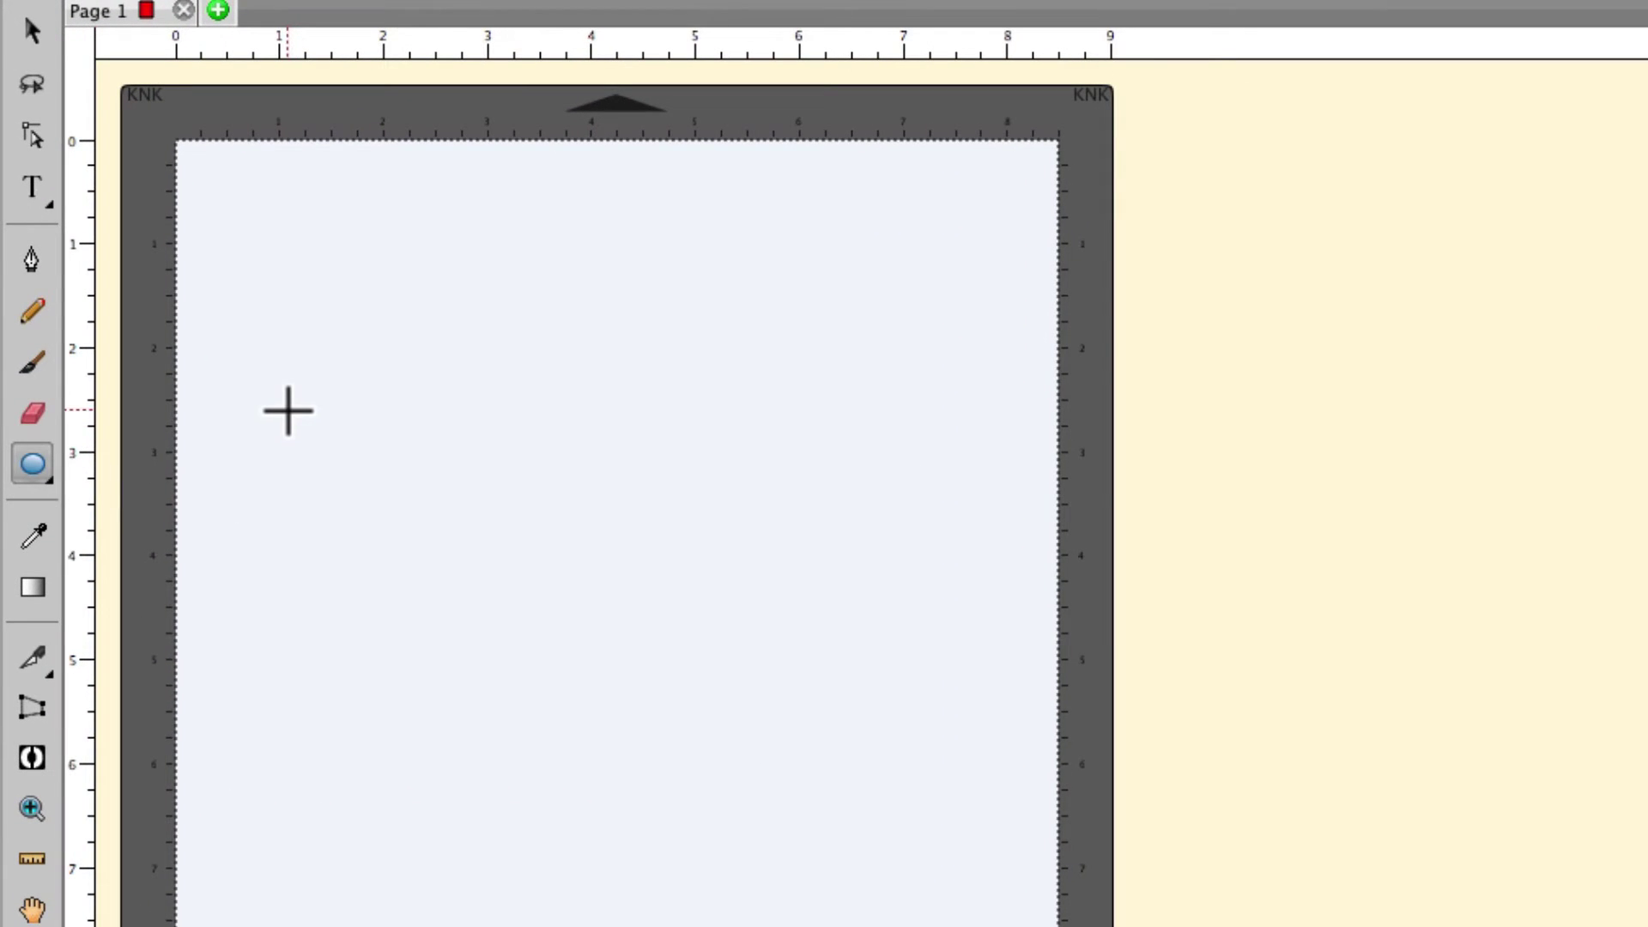
{"action": "left_click_drag", "start_coordinate": [288, 411], "coordinate": [403, 526]}
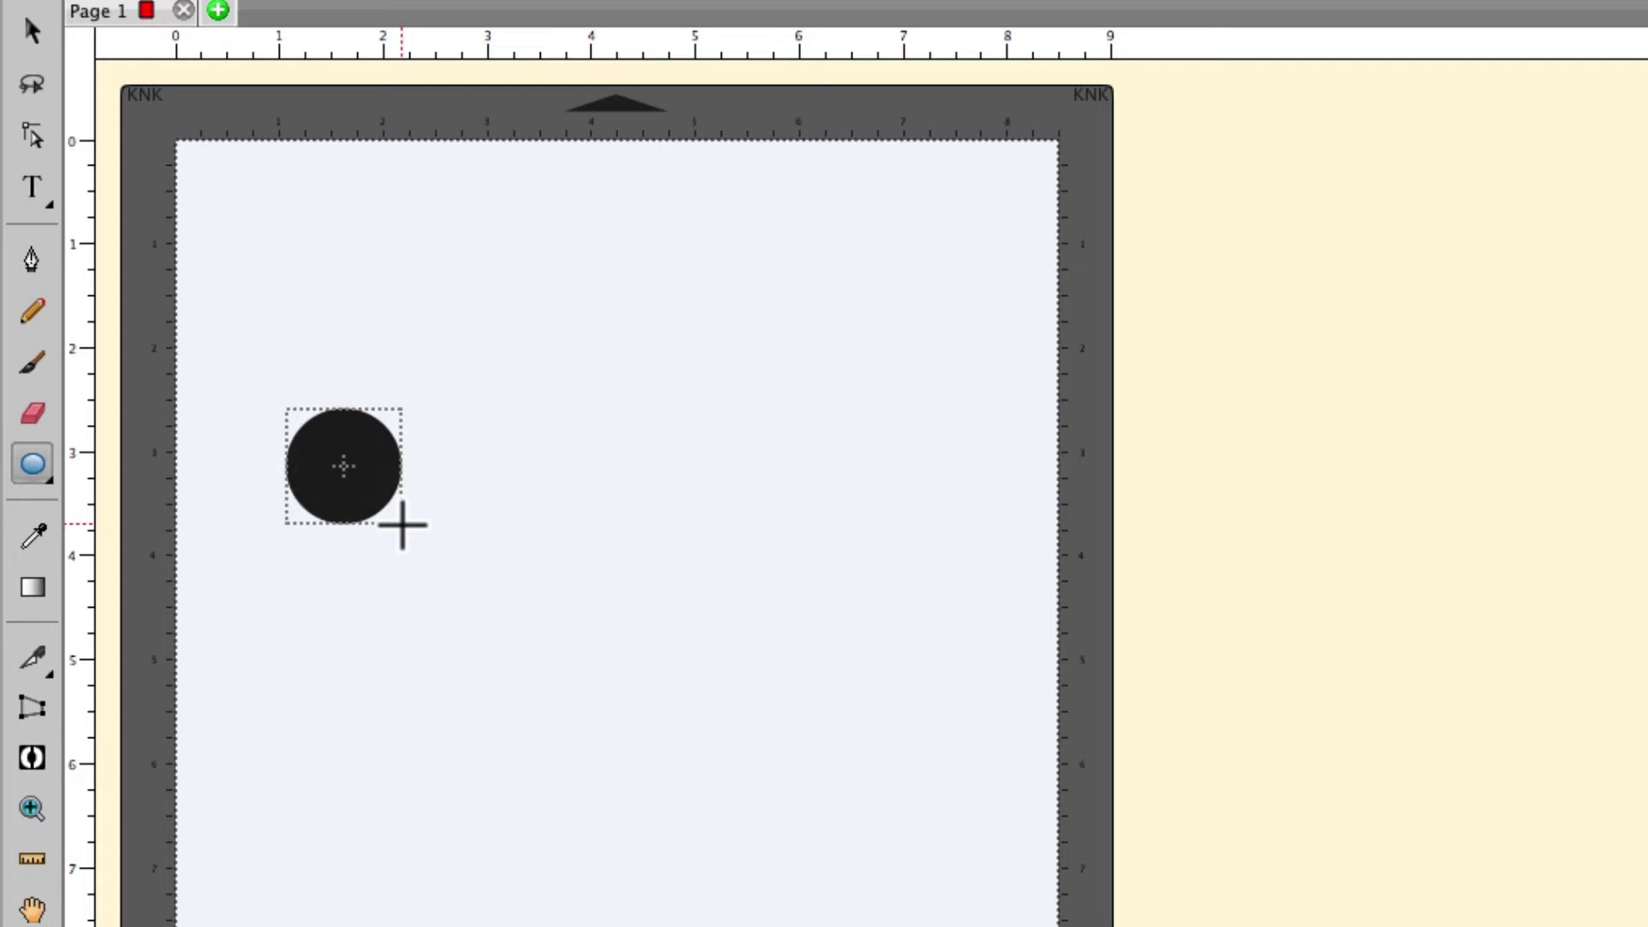
Draw a larger black square to the right of the circle.
{"action": "left_click", "coordinate": [33, 468]}
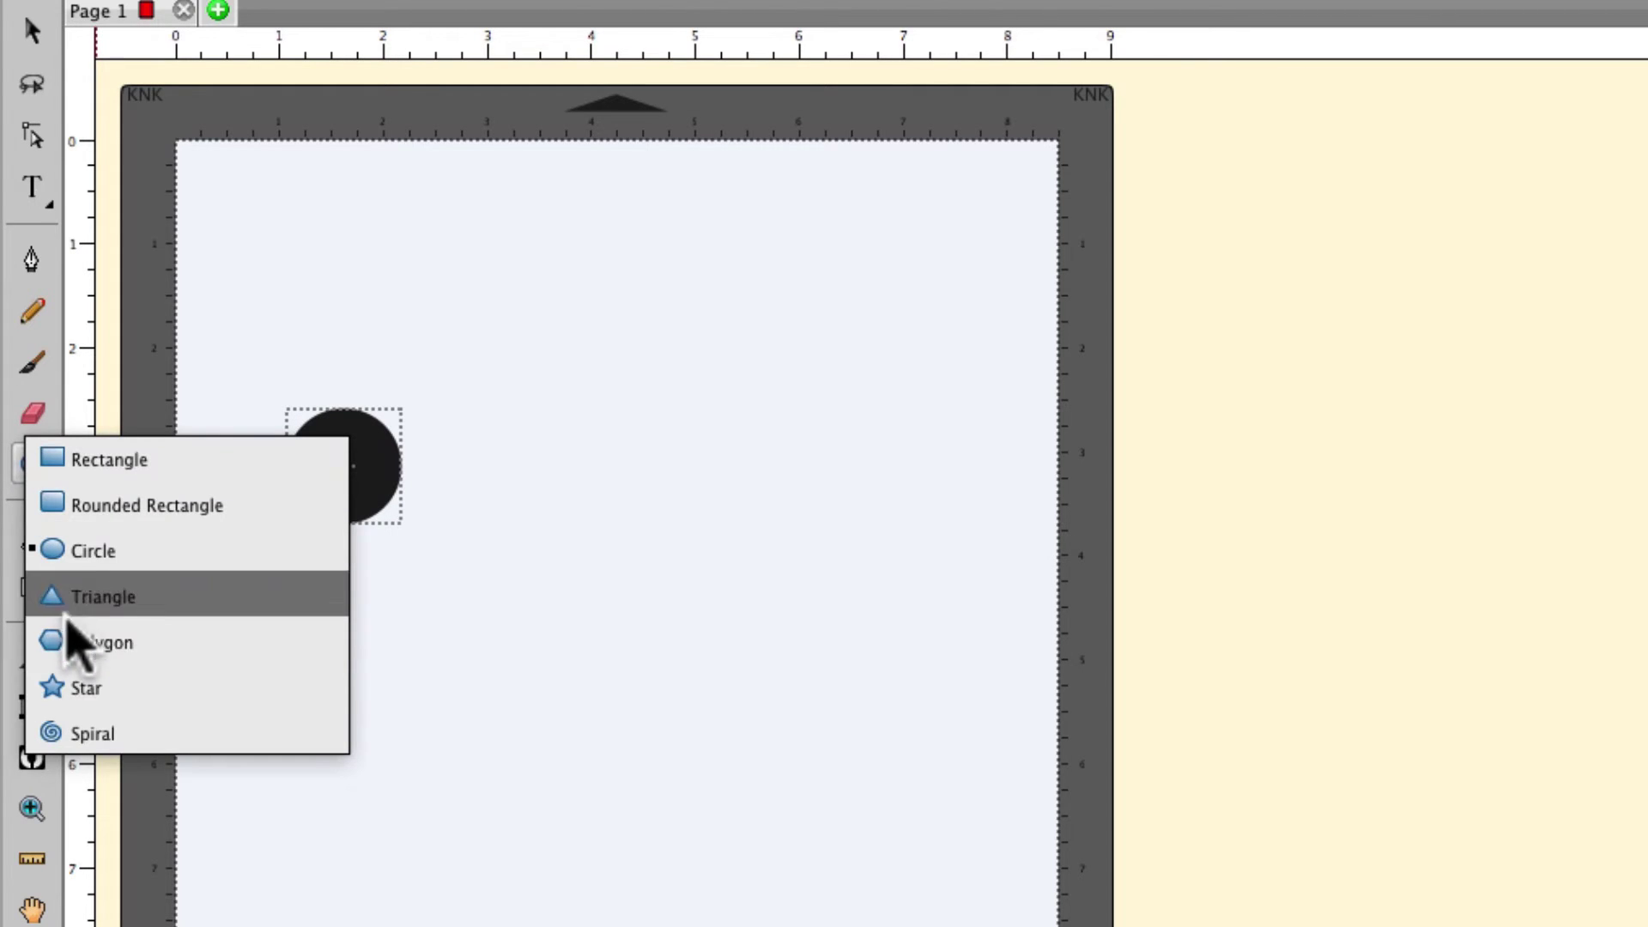
{"action": "left_click", "coordinate": [85, 459]}
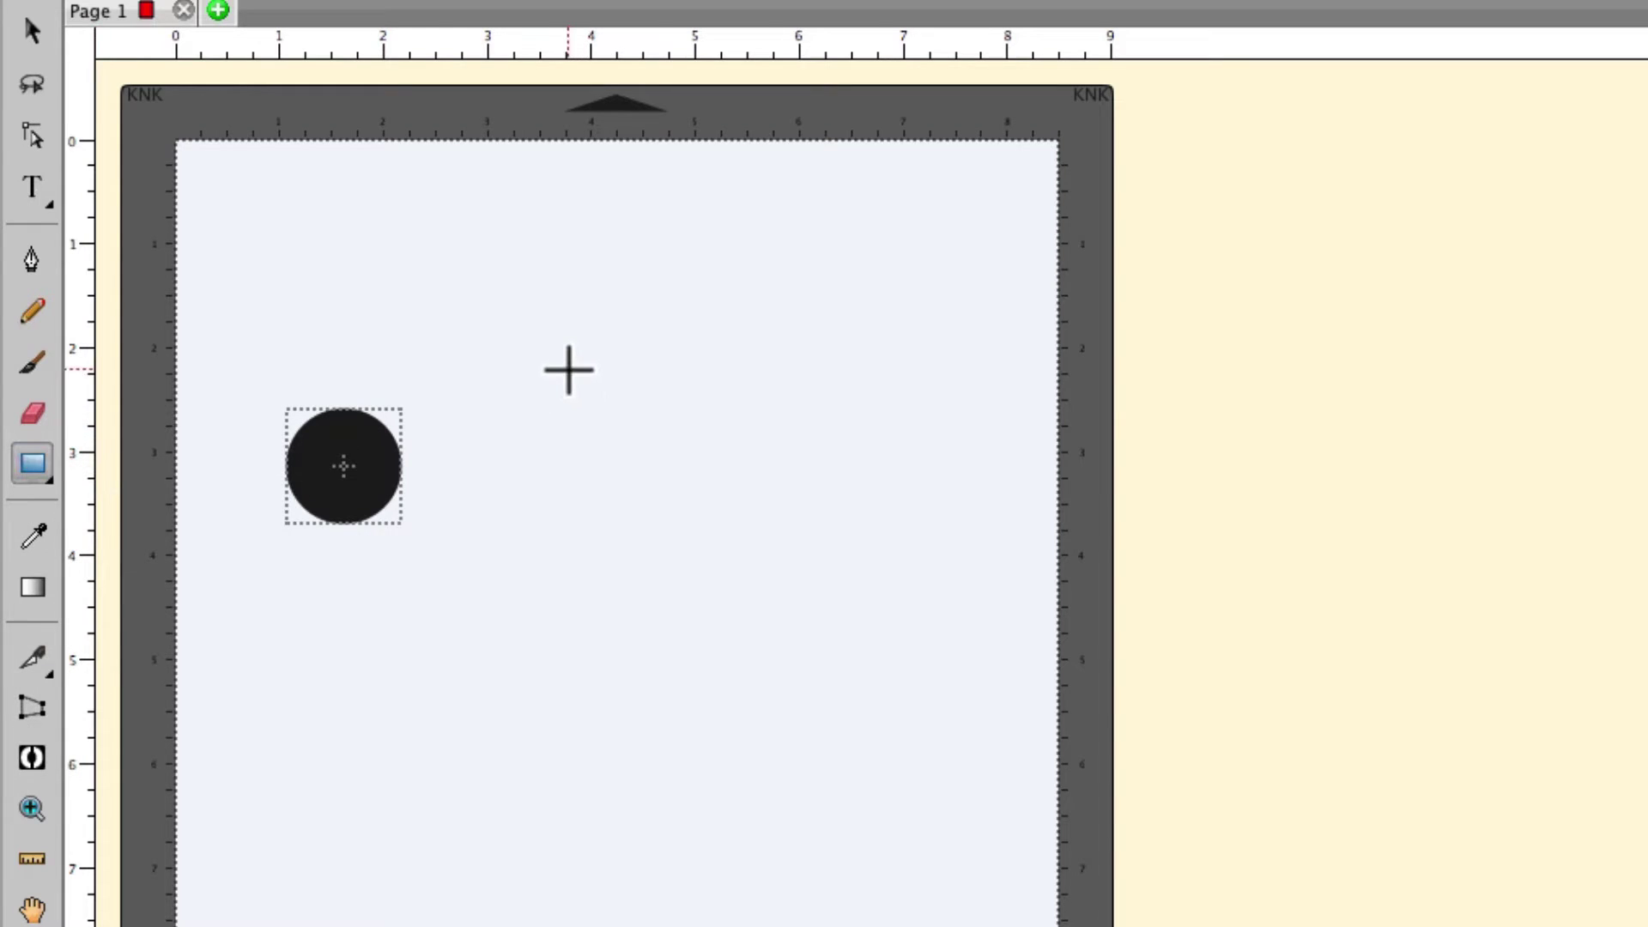
{"action": "left_click_drag", "start_coordinate": [568, 370], "coordinate": [854, 600]}
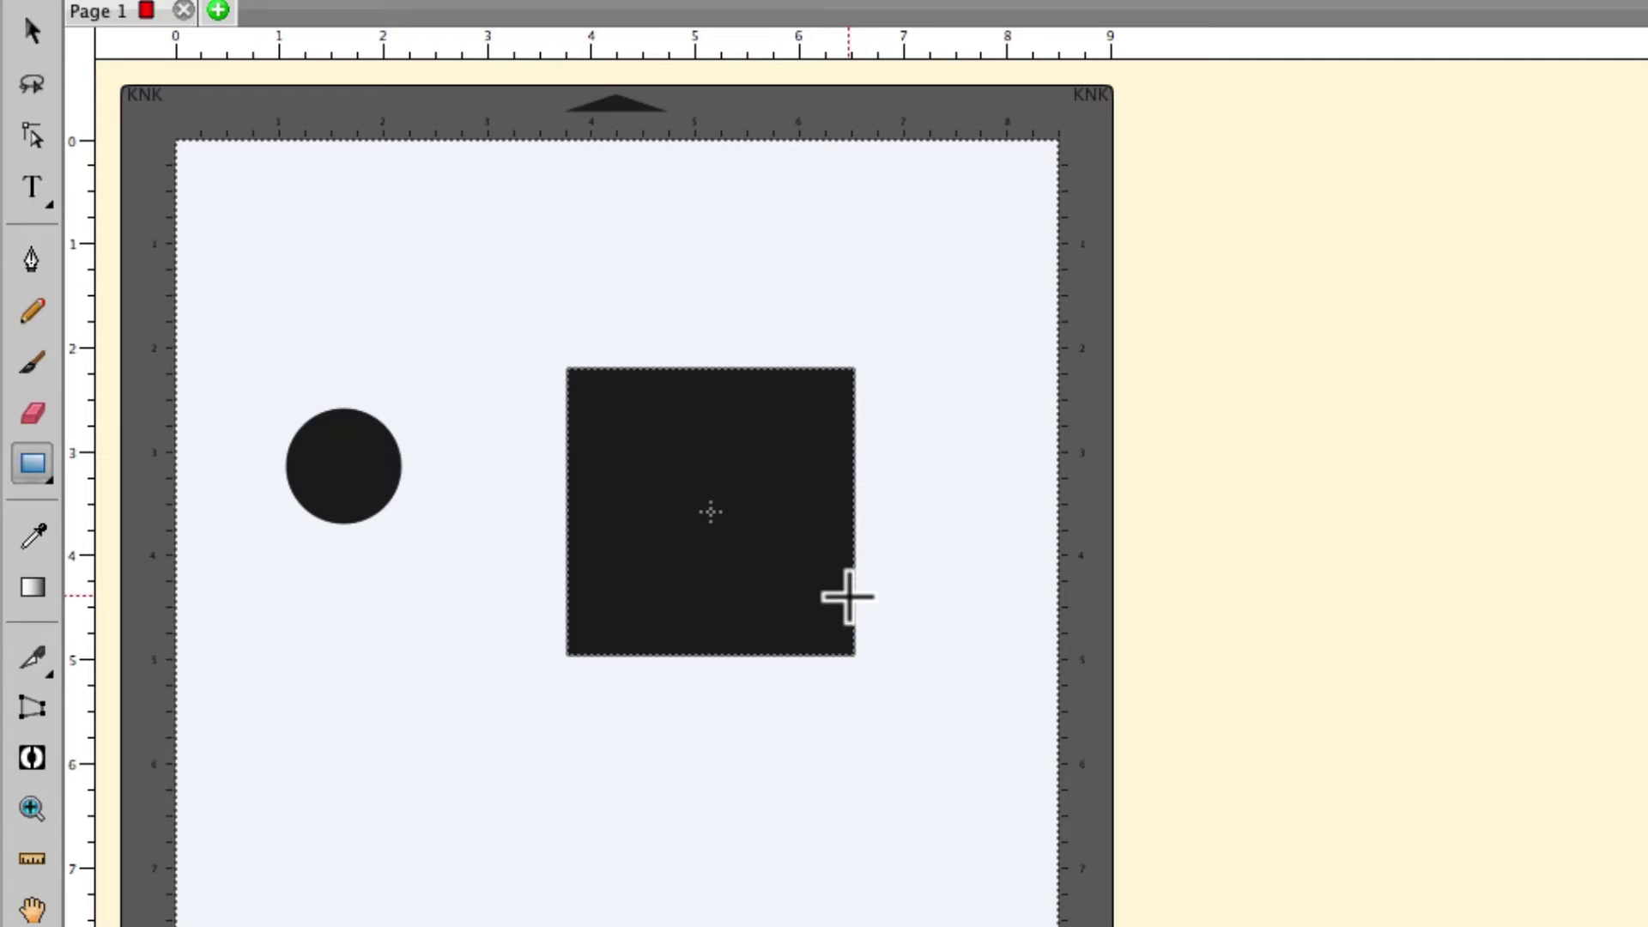
Move the circle up to X 1.000 in, Y 1.000 in, then toggle Show Grid on and off.
{"action": "left_click", "coordinate": [32, 32]}
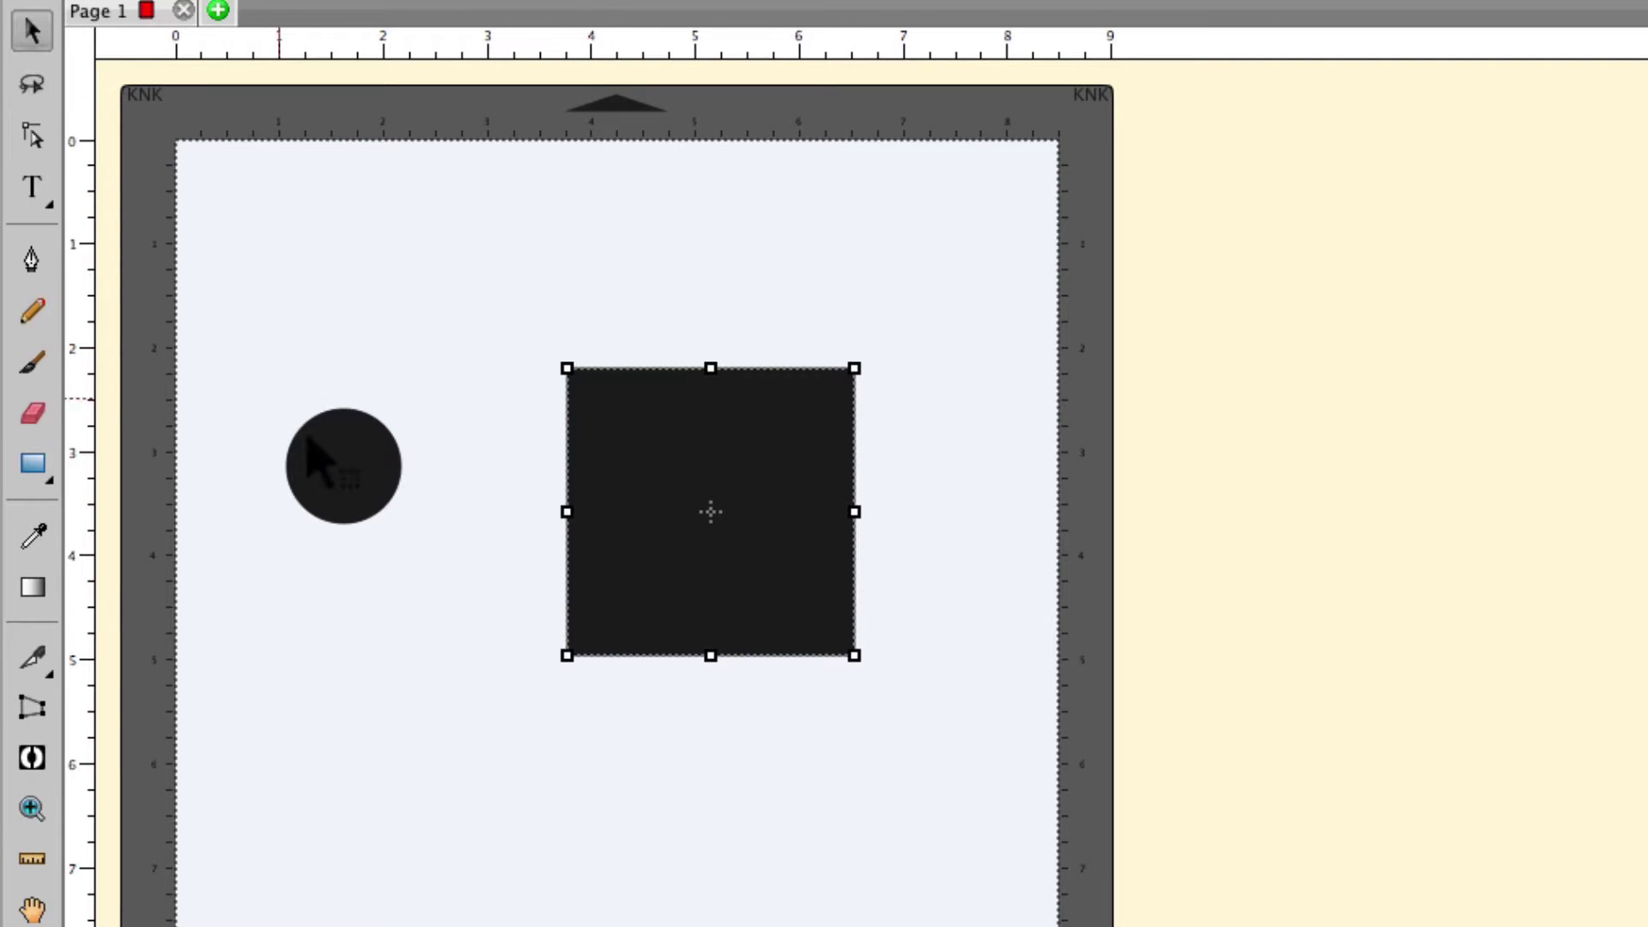
{"action": "left_click_drag", "start_coordinate": [342, 471], "coordinate": [342, 314]}
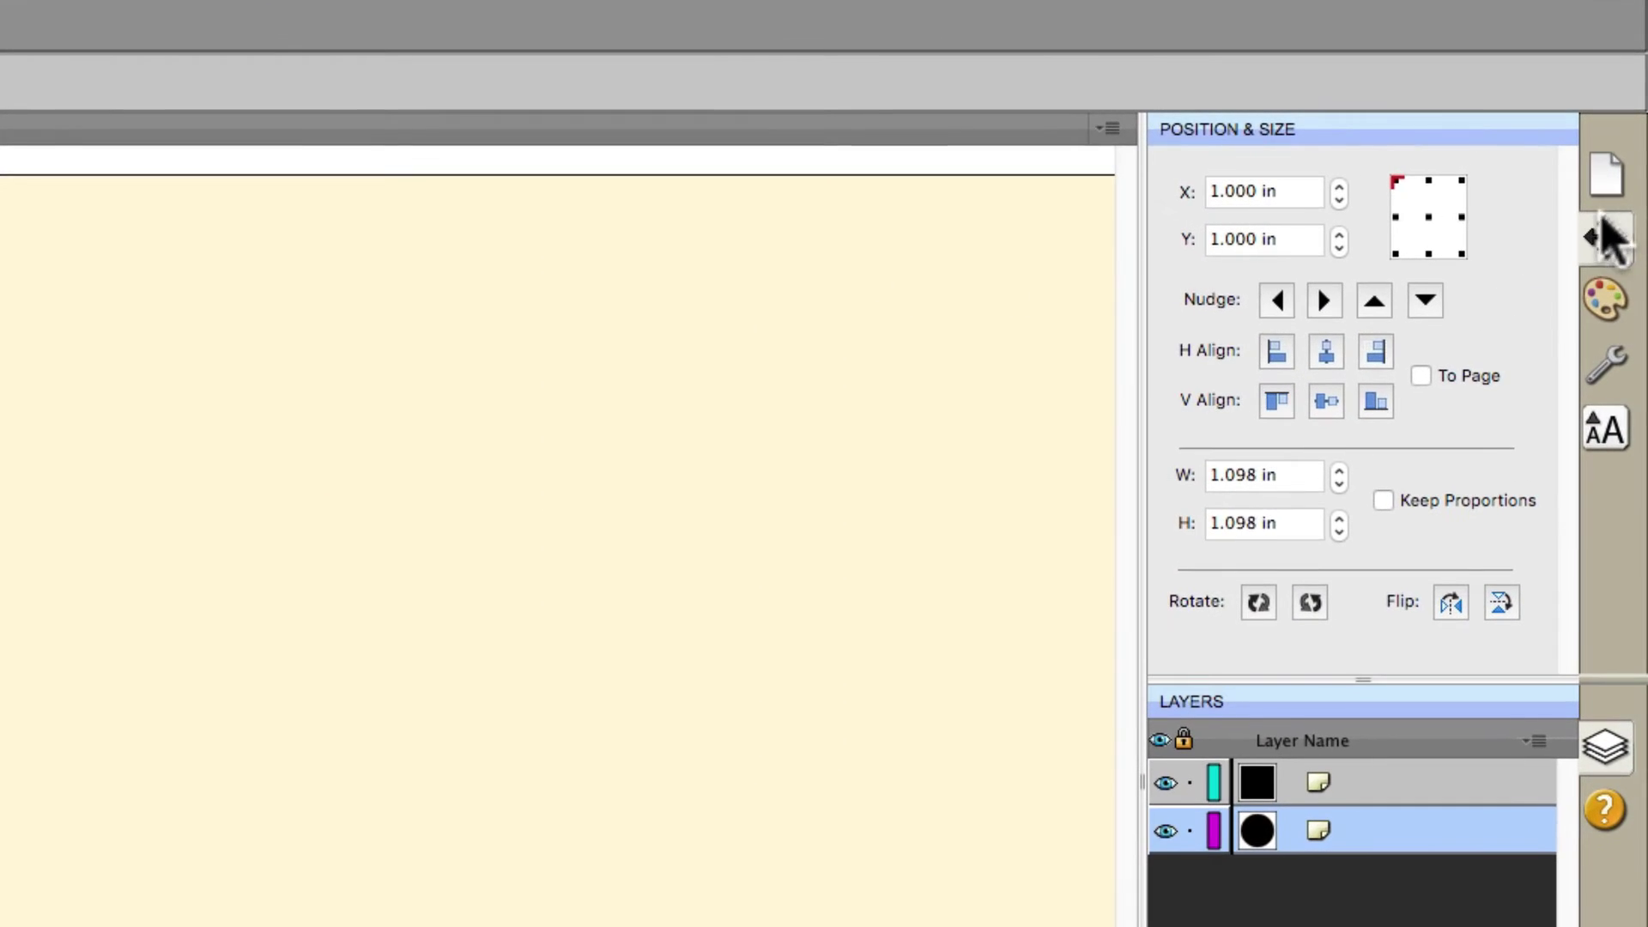
{"action": "left_click", "coordinate": [1607, 176]}
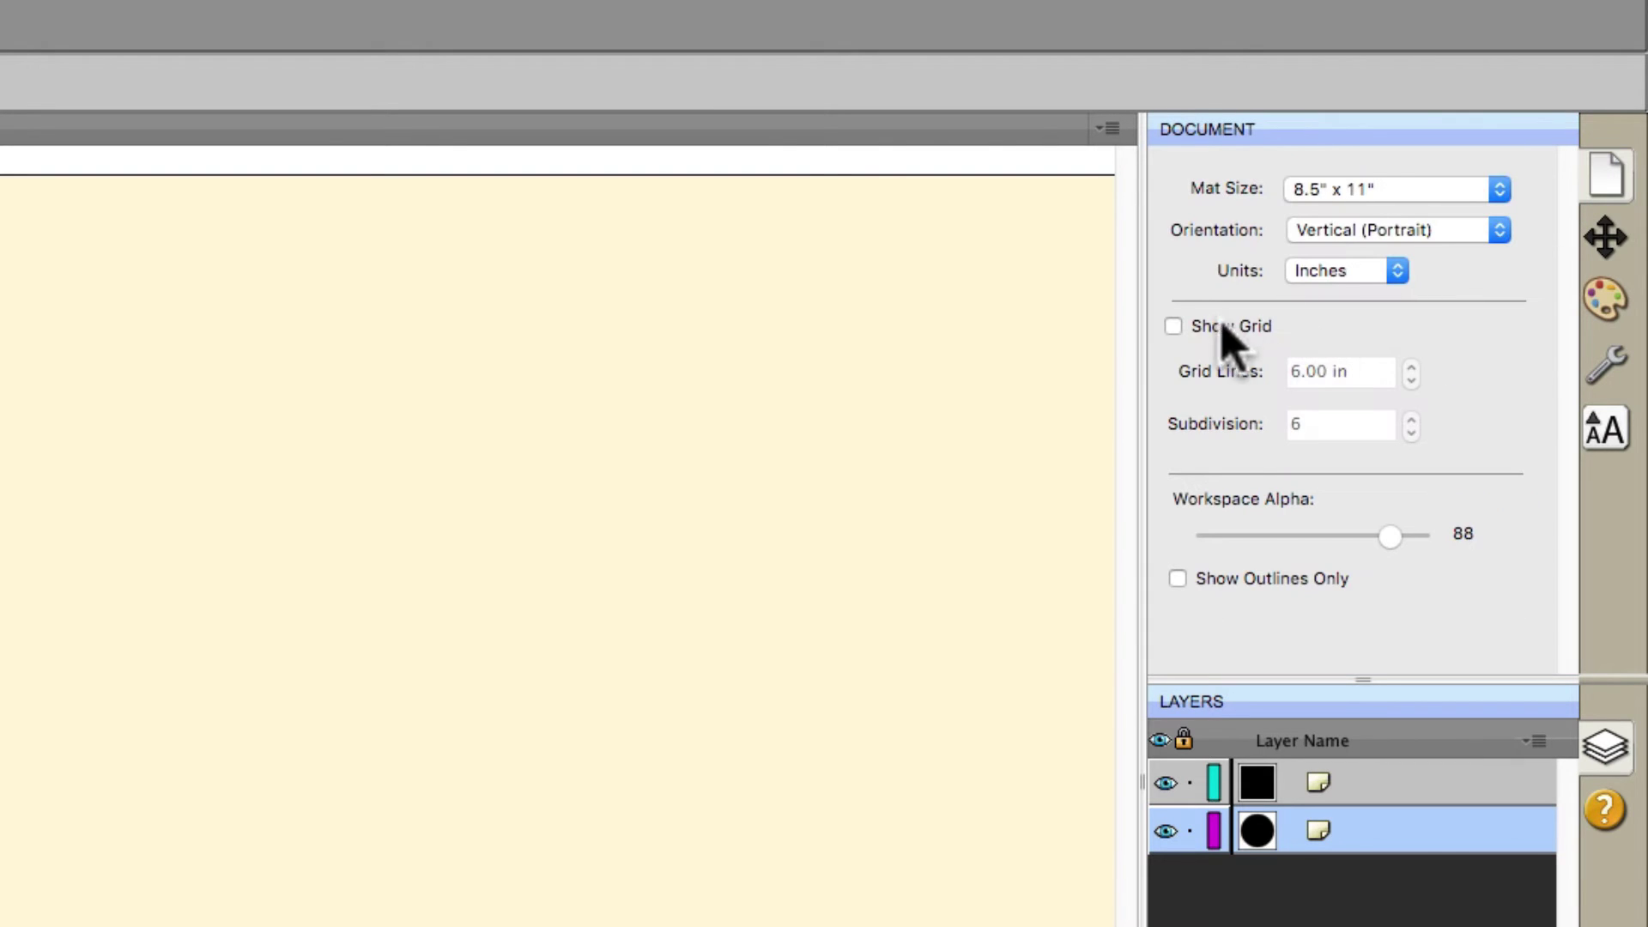
{"action": "left_click", "coordinate": [1173, 327]}
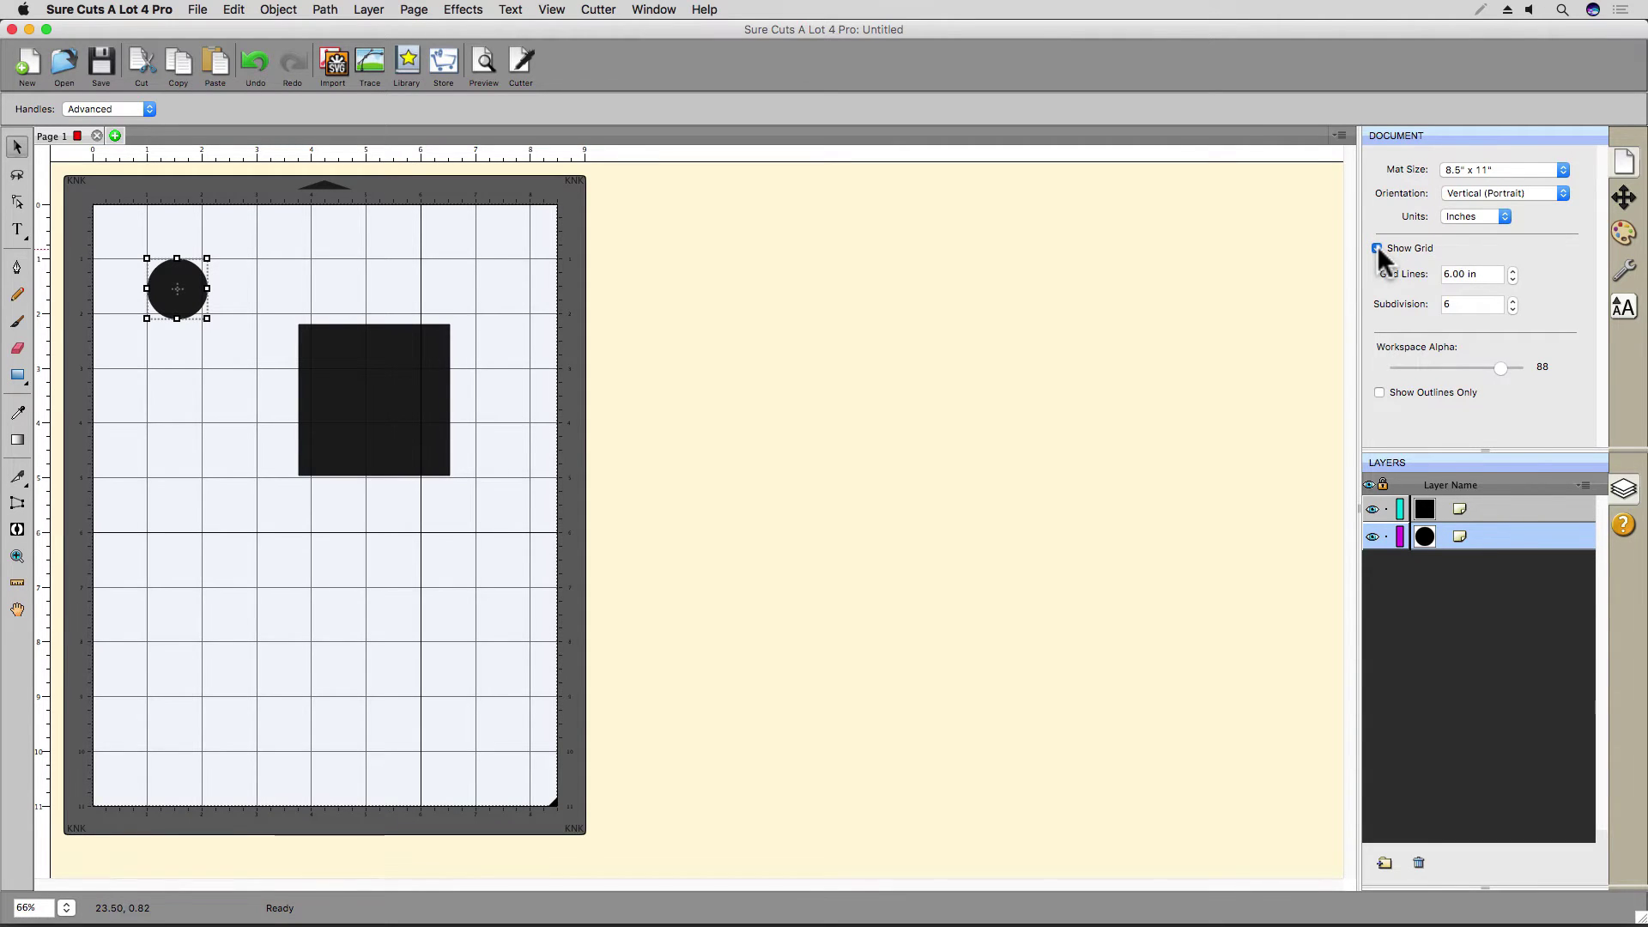
{"action": "left_click", "coordinate": [1376, 247]}
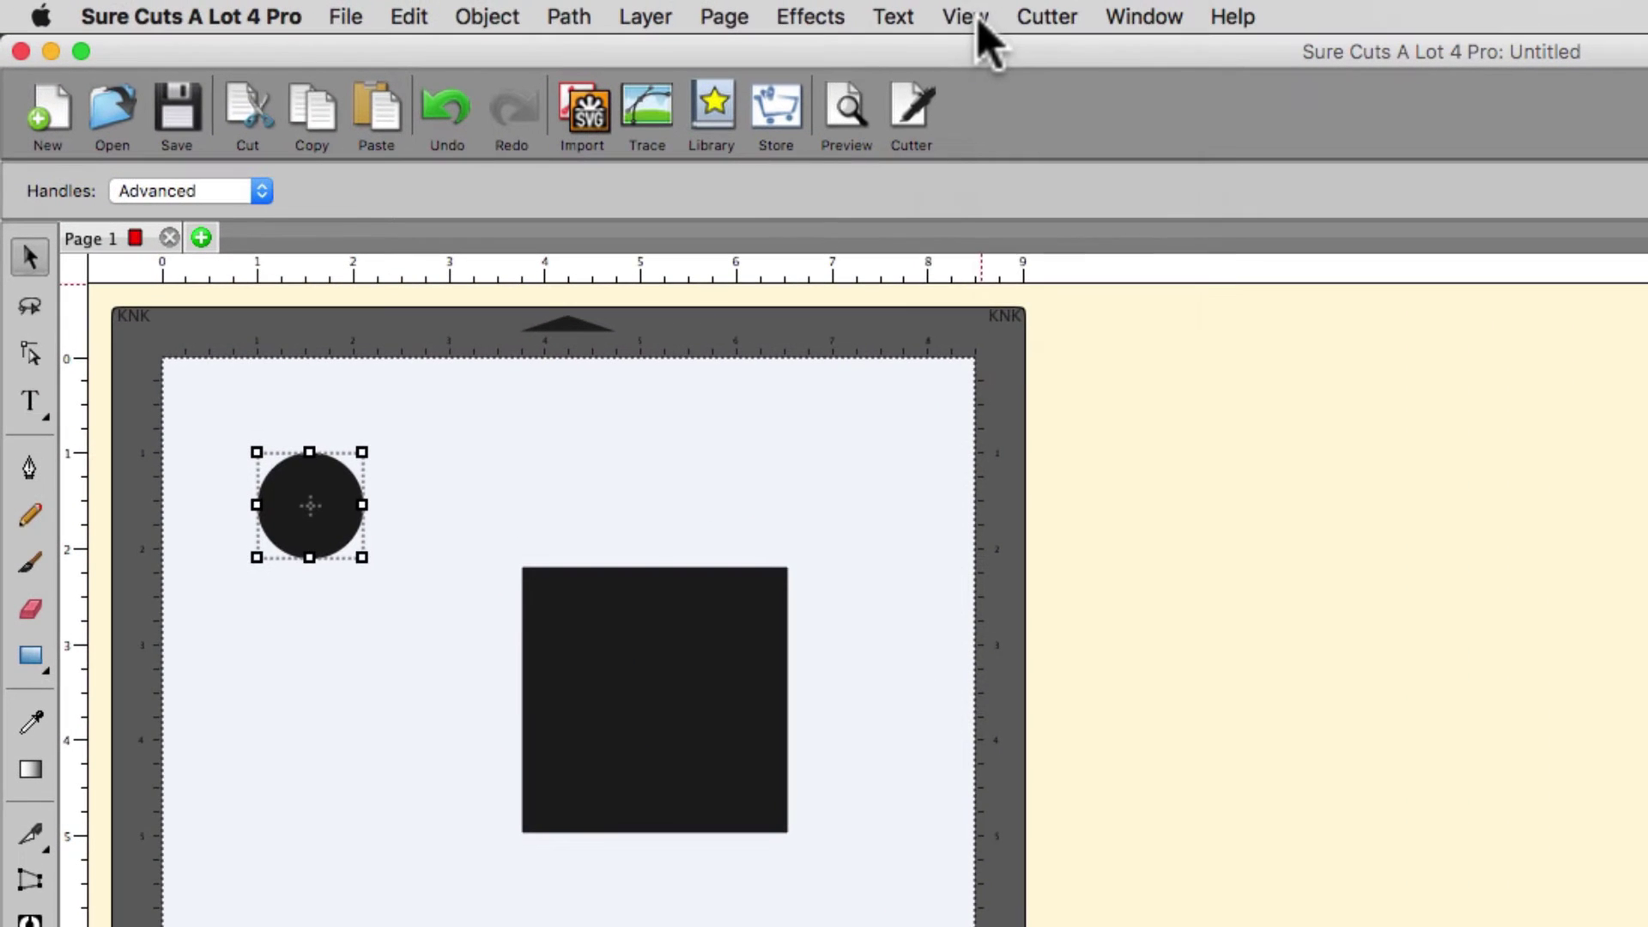
Toggle View > Snap To > Grid.
{"action": "left_click", "coordinate": [558, 11]}
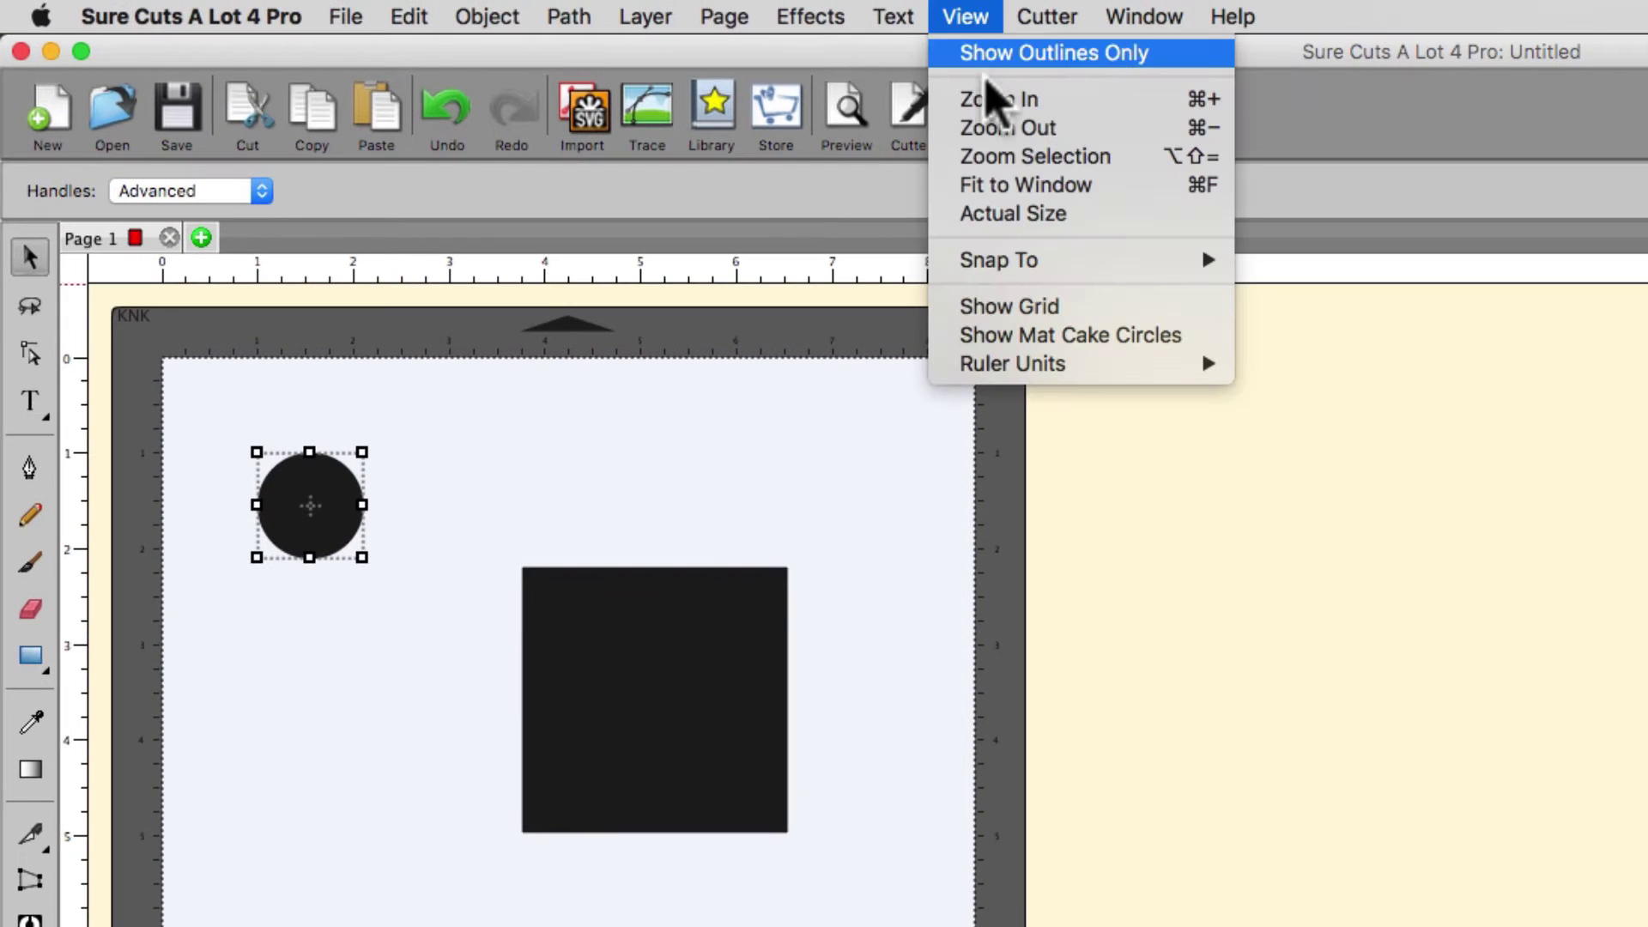
{"action": "mouse_move", "coordinate": [1133, 265]}
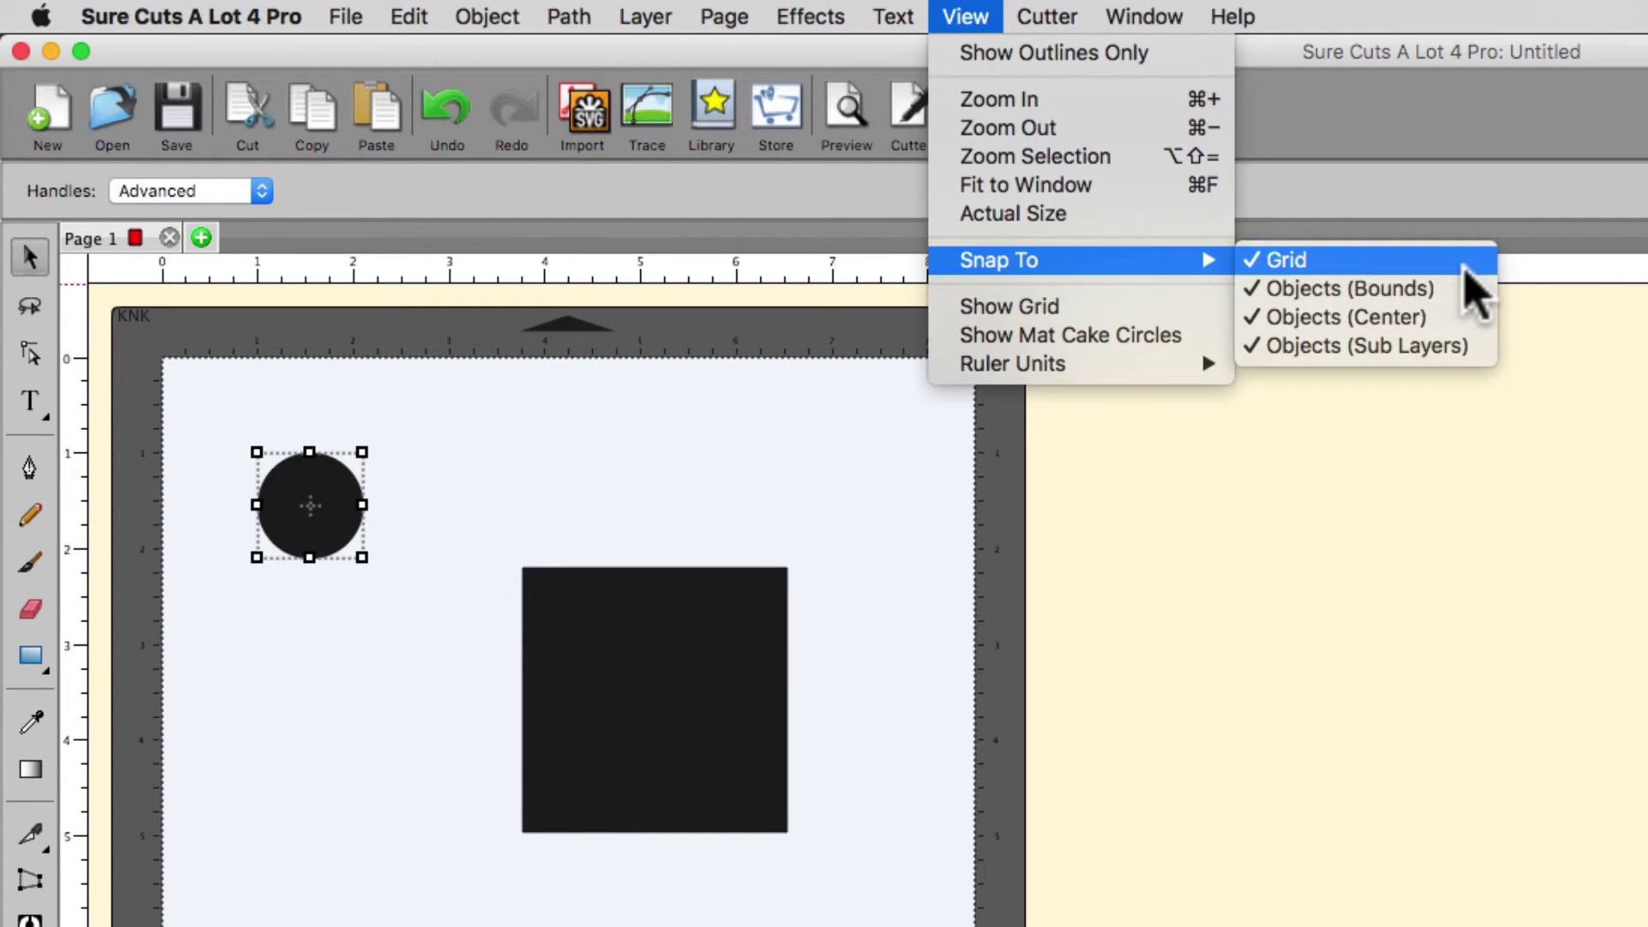
{"action": "left_click", "coordinate": [1465, 270]}
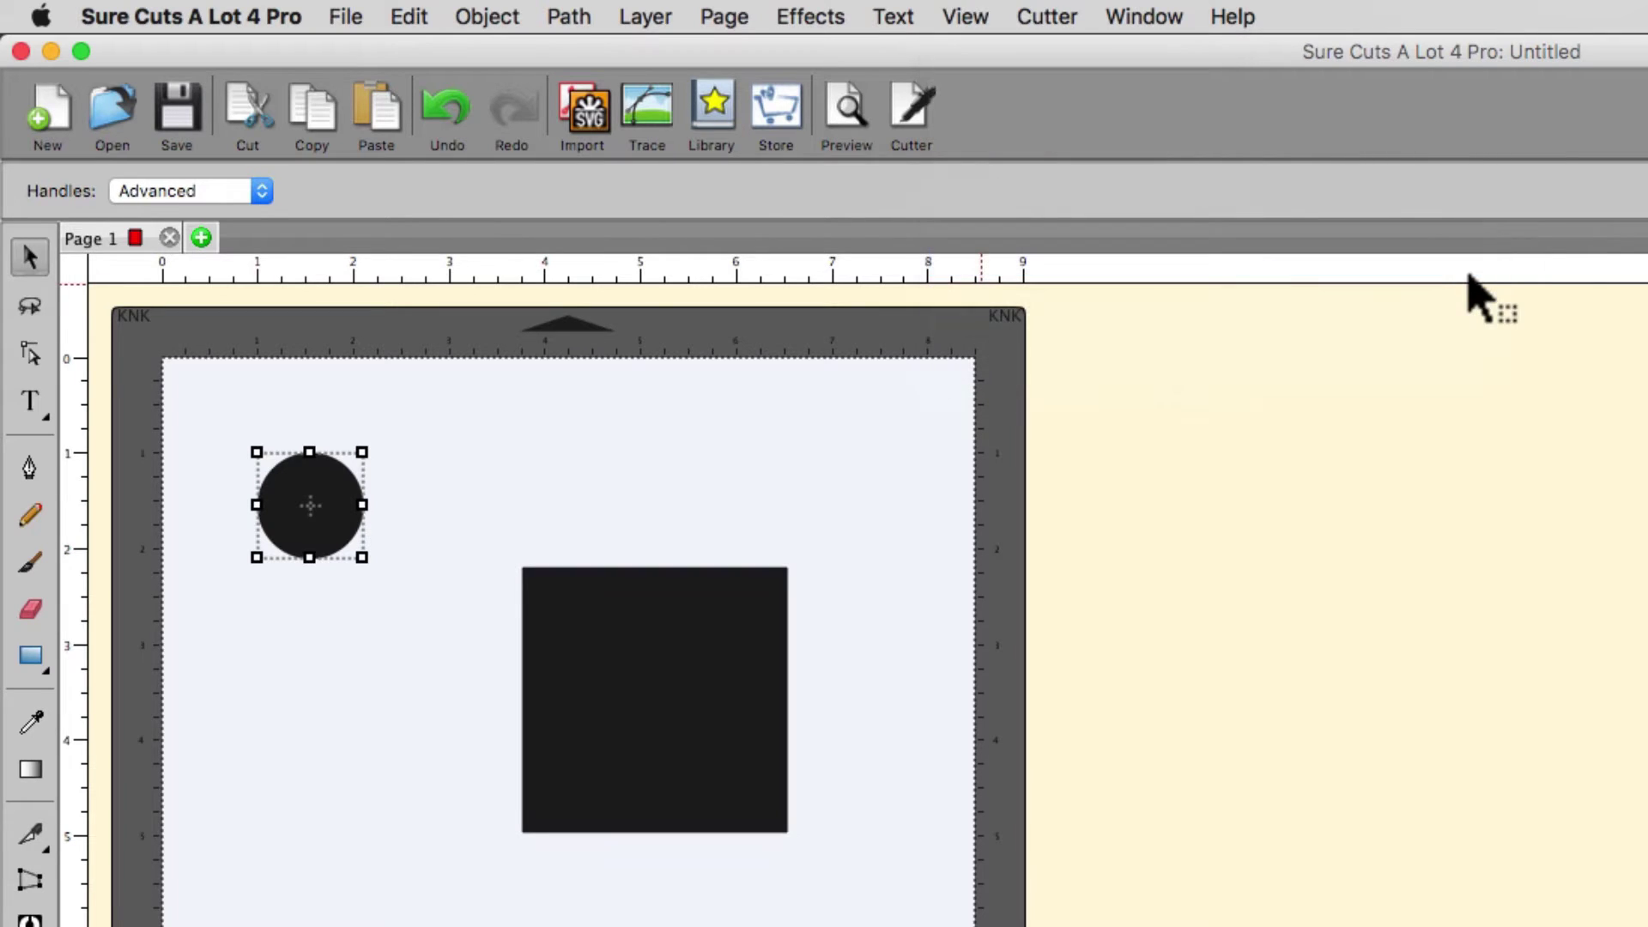
Drag the circle onto the square so it sits centred on the top edge.
{"action": "mouse_move", "coordinate": [316, 507]}
{"action": "left_mouse_down"}
{"action": "mouse_move", "coordinate": [369, 477]}
{"action": "mouse_move", "coordinate": [470, 462]}
{"action": "left_mouse_up"}
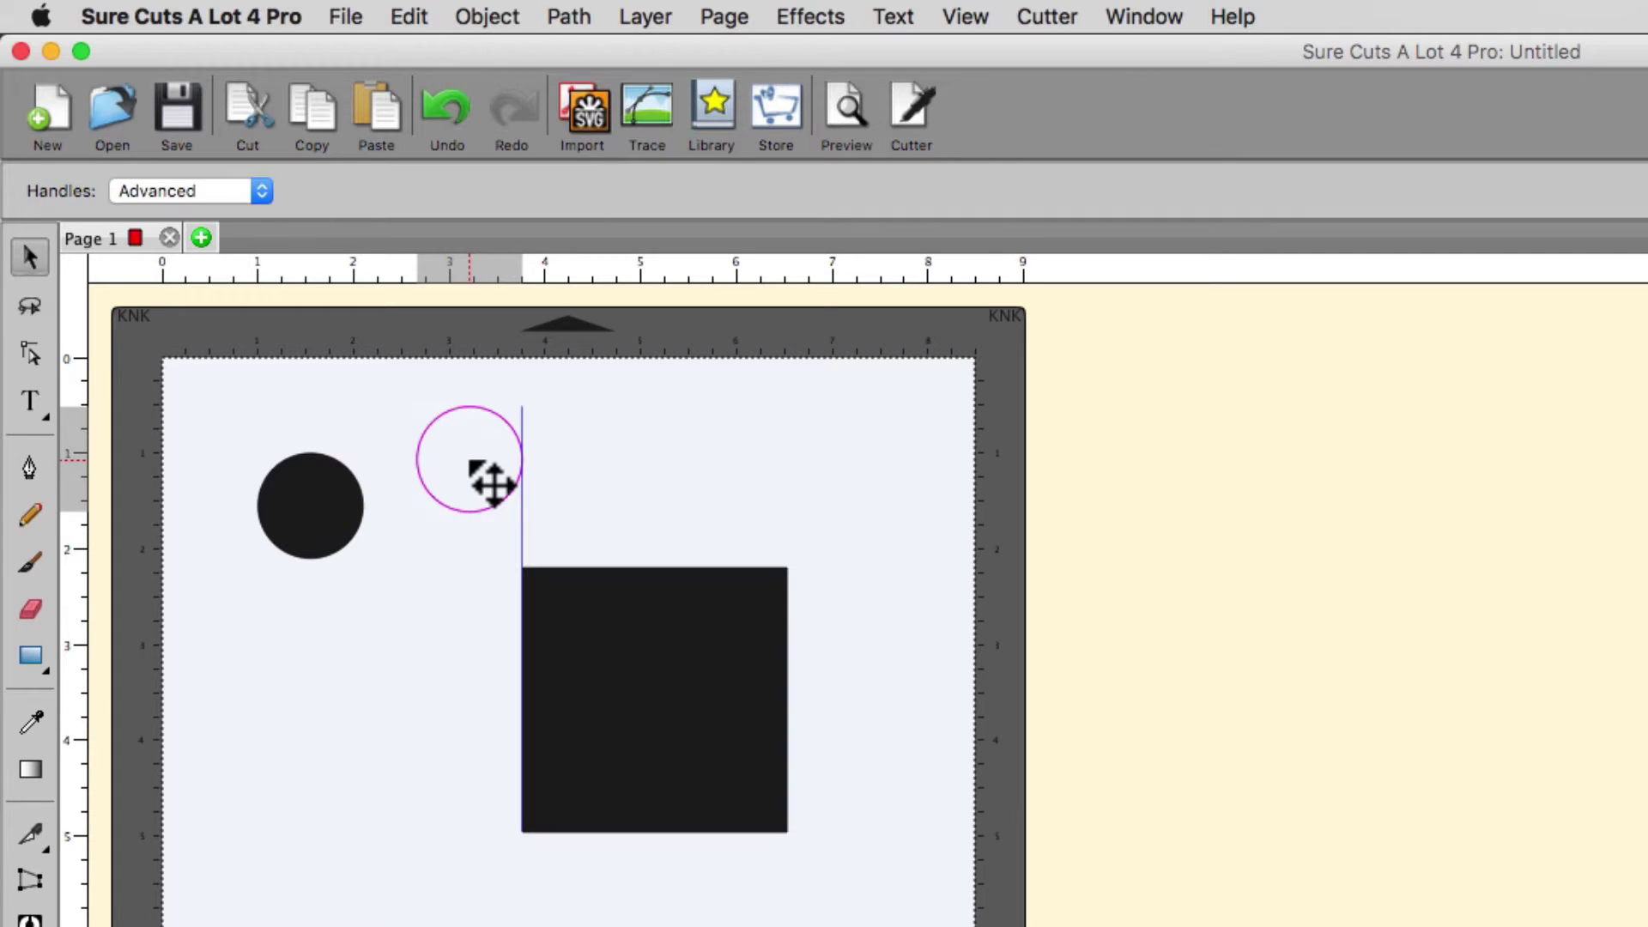
{"action": "left_click_drag", "start_coordinate": [471, 461], "coordinate": [528, 465]}
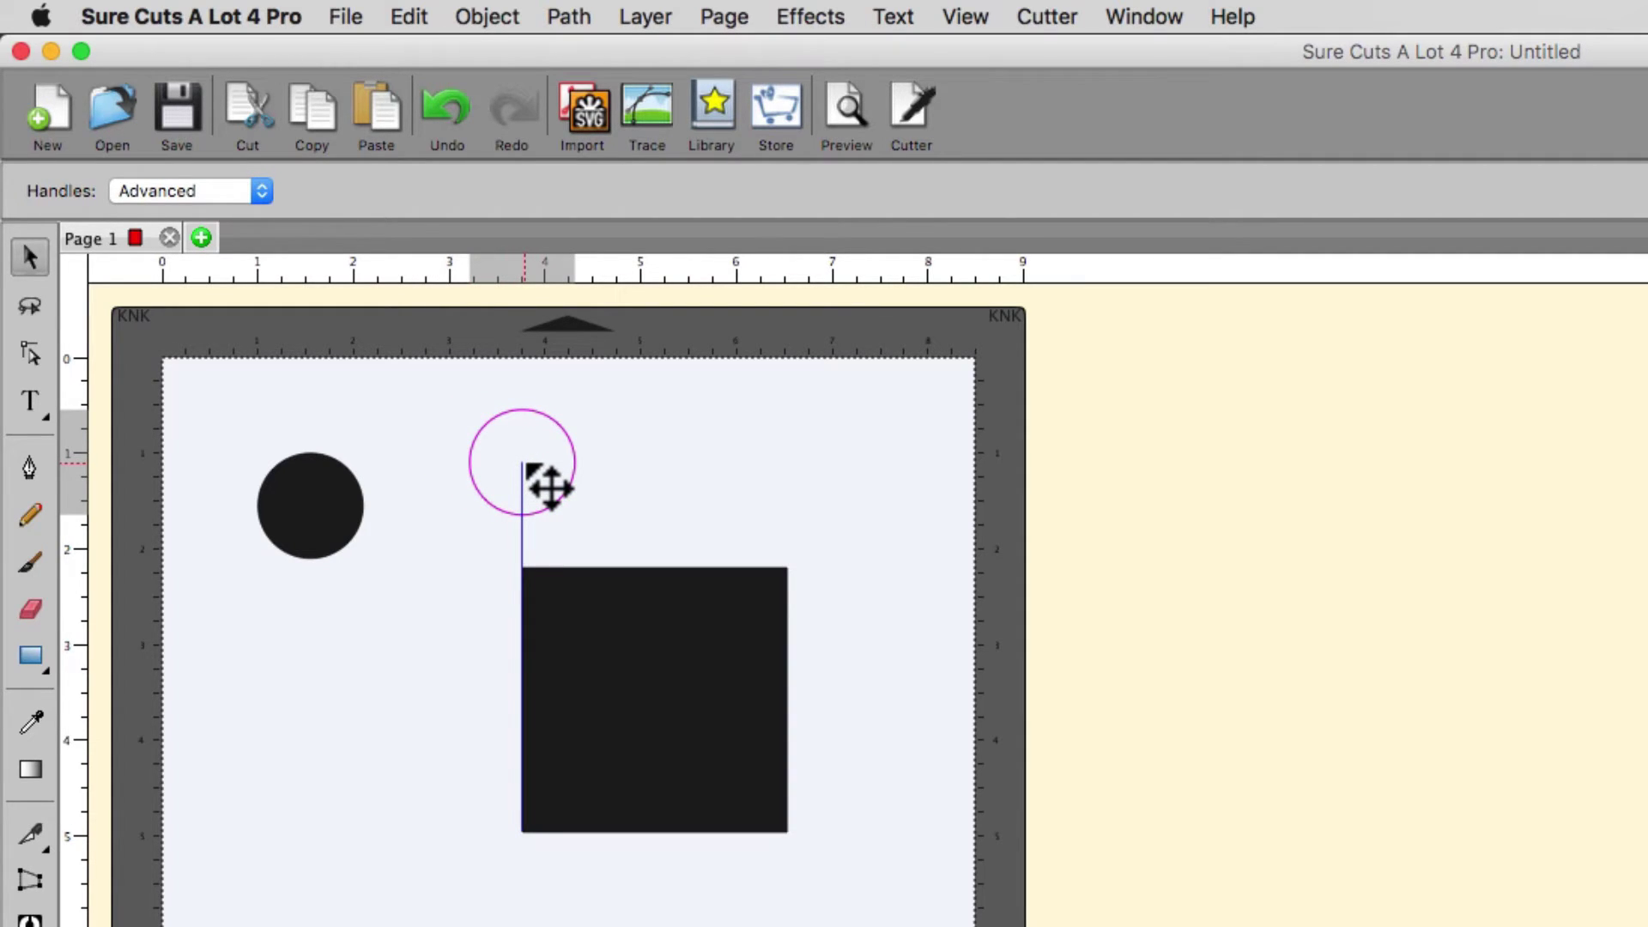
{"action": "mouse_move", "coordinate": [526, 465]}
{"action": "left_mouse_down"}
{"action": "mouse_move", "coordinate": [714, 483]}
{"action": "mouse_move", "coordinate": [716, 508]}
{"action": "mouse_move", "coordinate": [658, 507]}
{"action": "left_mouse_up"}
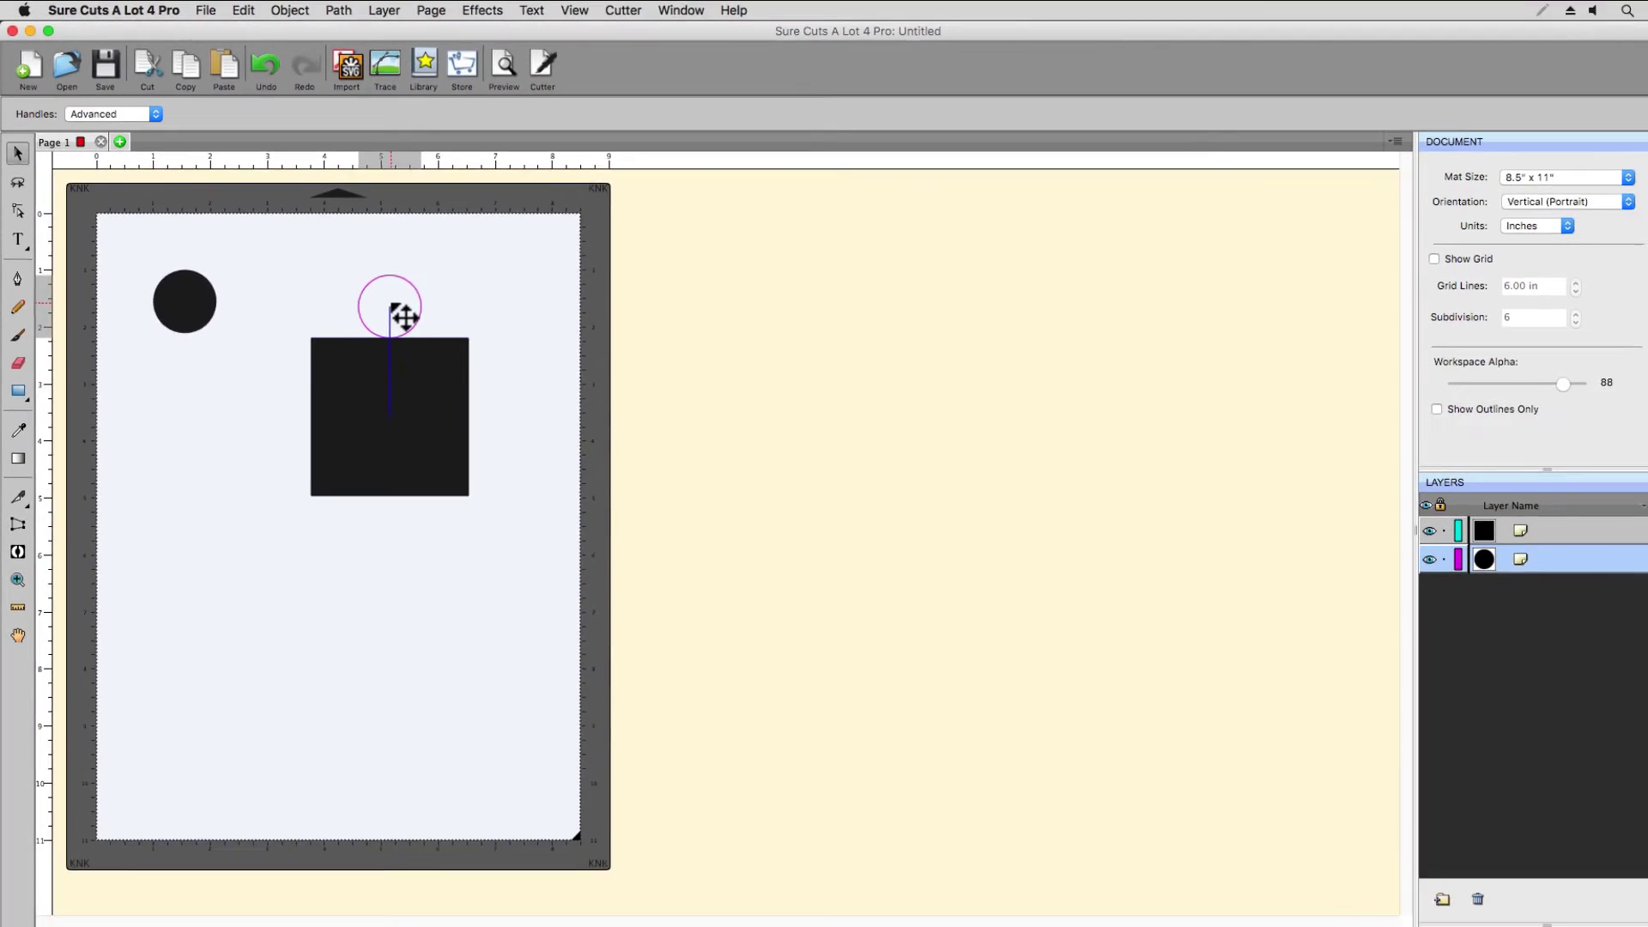
{"action": "left_click_drag", "start_coordinate": [394, 307], "coordinate": [393, 307]}
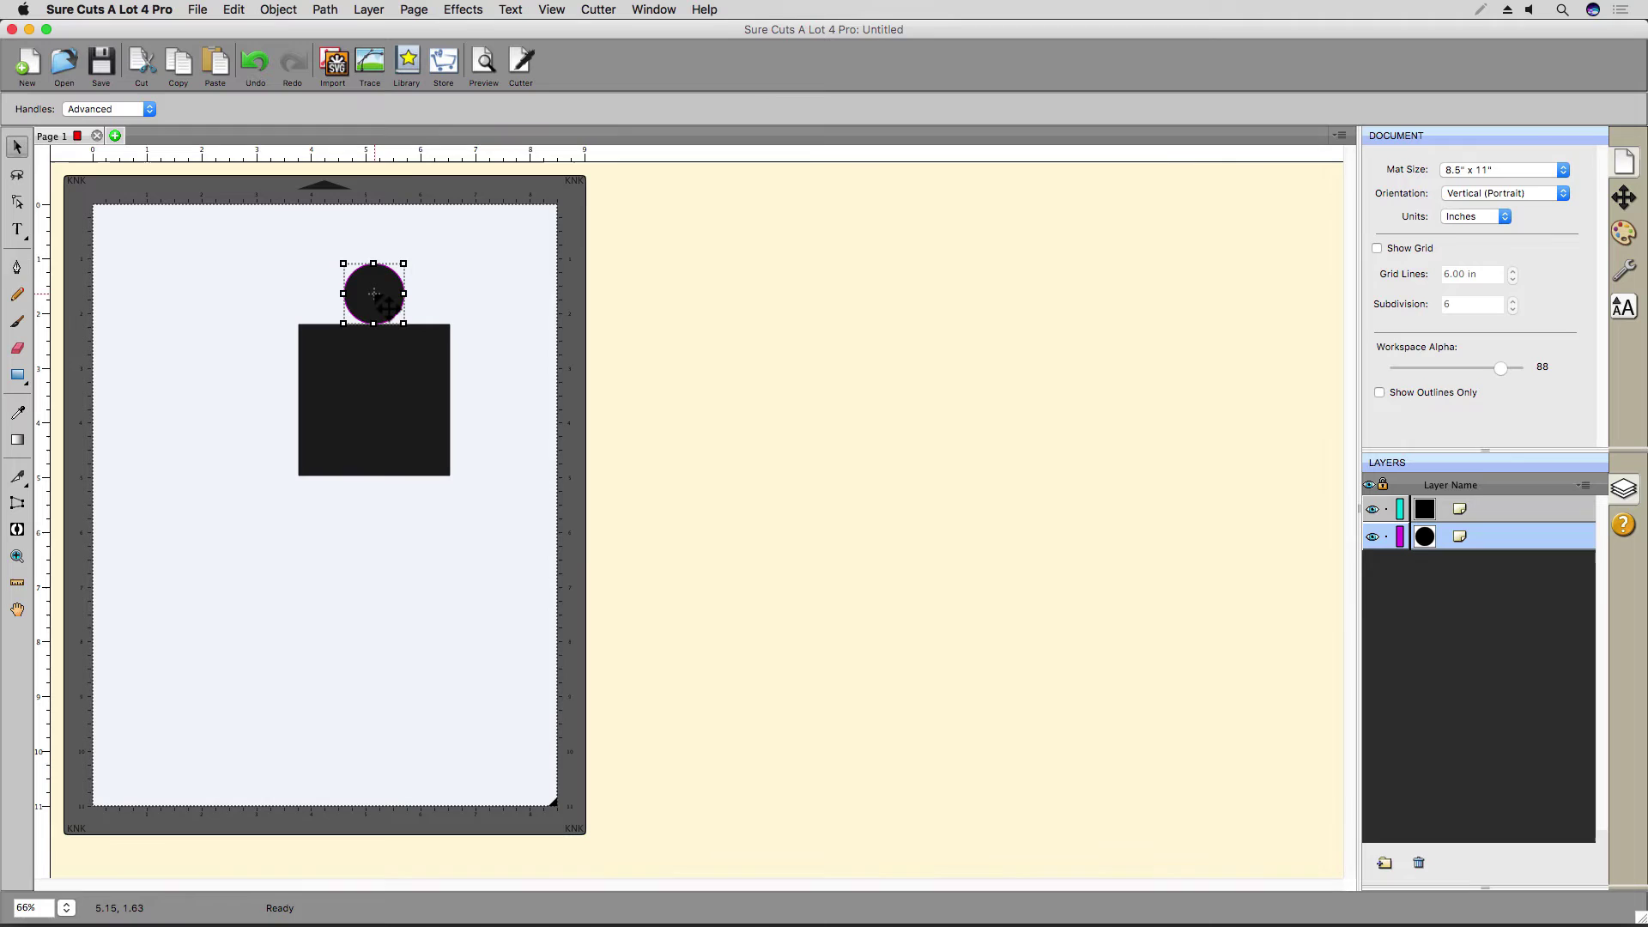
Zoom in and out with shortcuts, then show the mat at actual size.
{"action": "scroll", "coordinate": [385, 304], "scroll_direction": "up", "scroll_amount": 5, "text": "alt"}
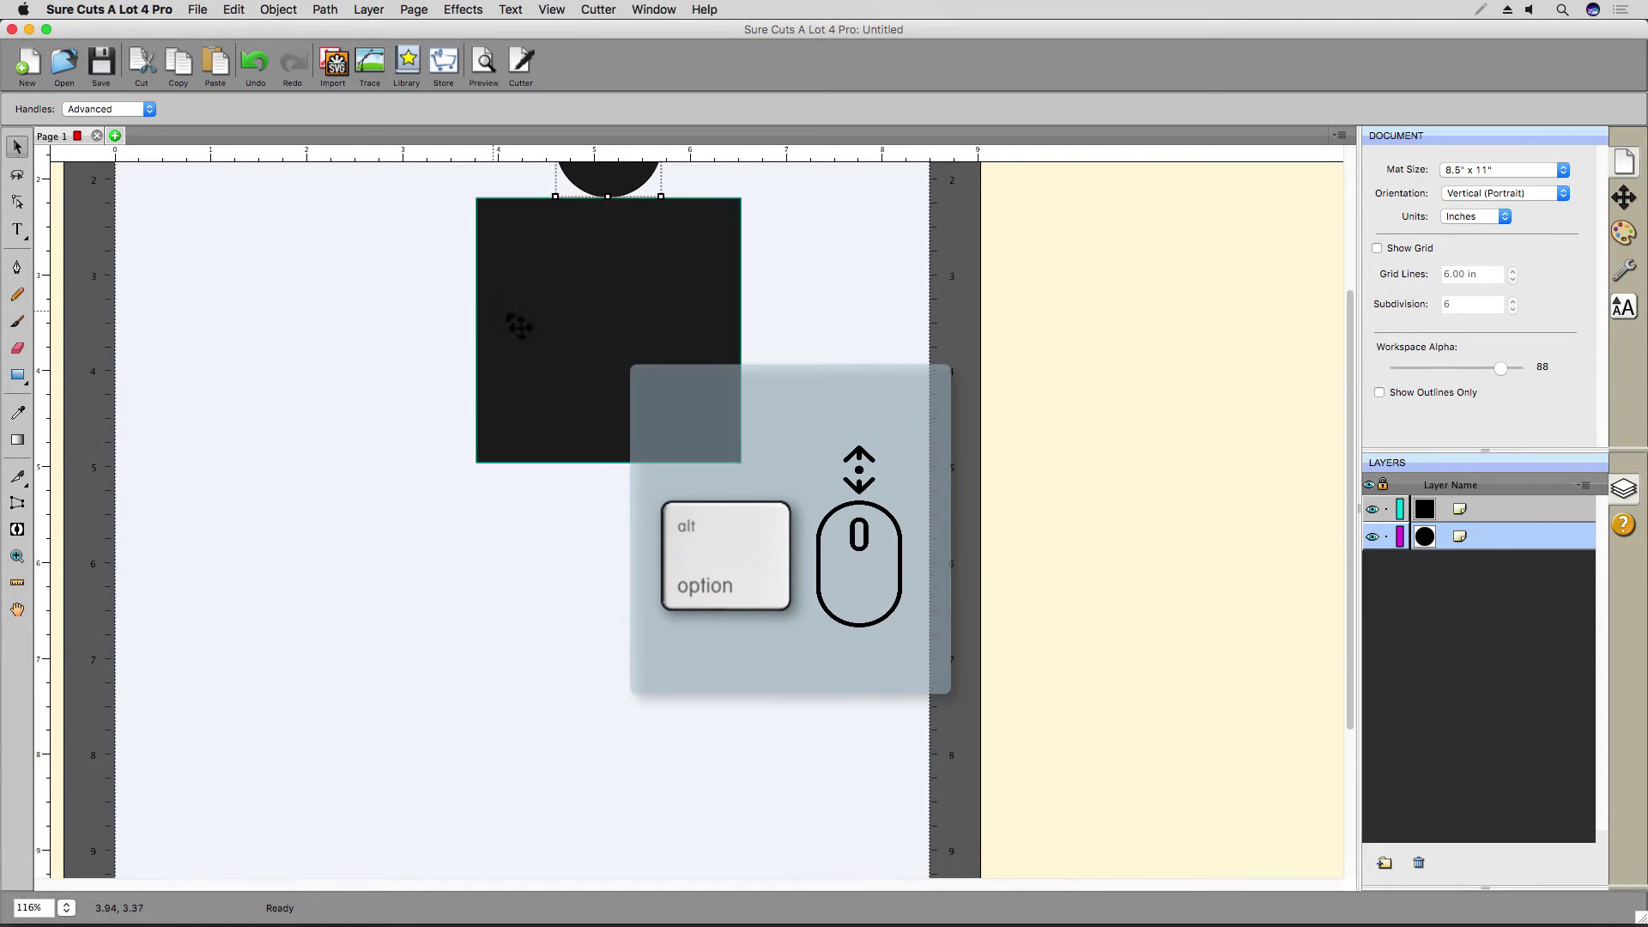
{"action": "scroll", "coordinate": [632, 343], "scroll_direction": "down", "scroll_amount": 3, "text": "alt"}
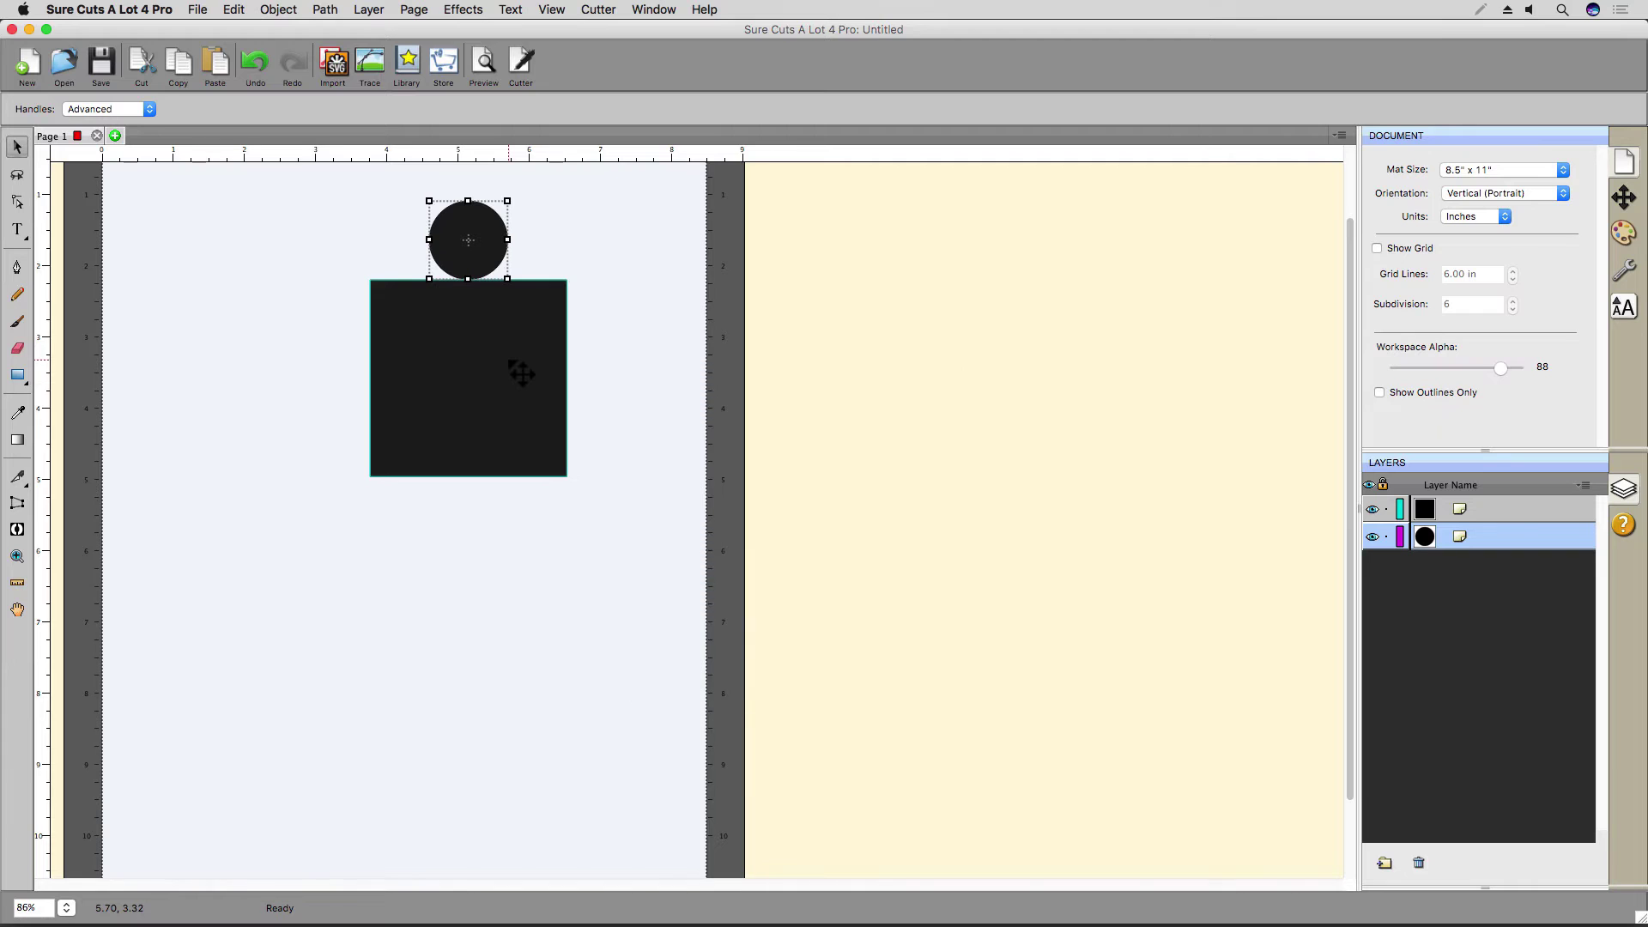
{"action": "key", "text": "super+equal"}
{"action": "key", "text": "super+equal"}
{"action": "key", "text": "super+equal"}
{"action": "key", "text": "super+equal"}
{"action": "key", "text": "super+equal"}
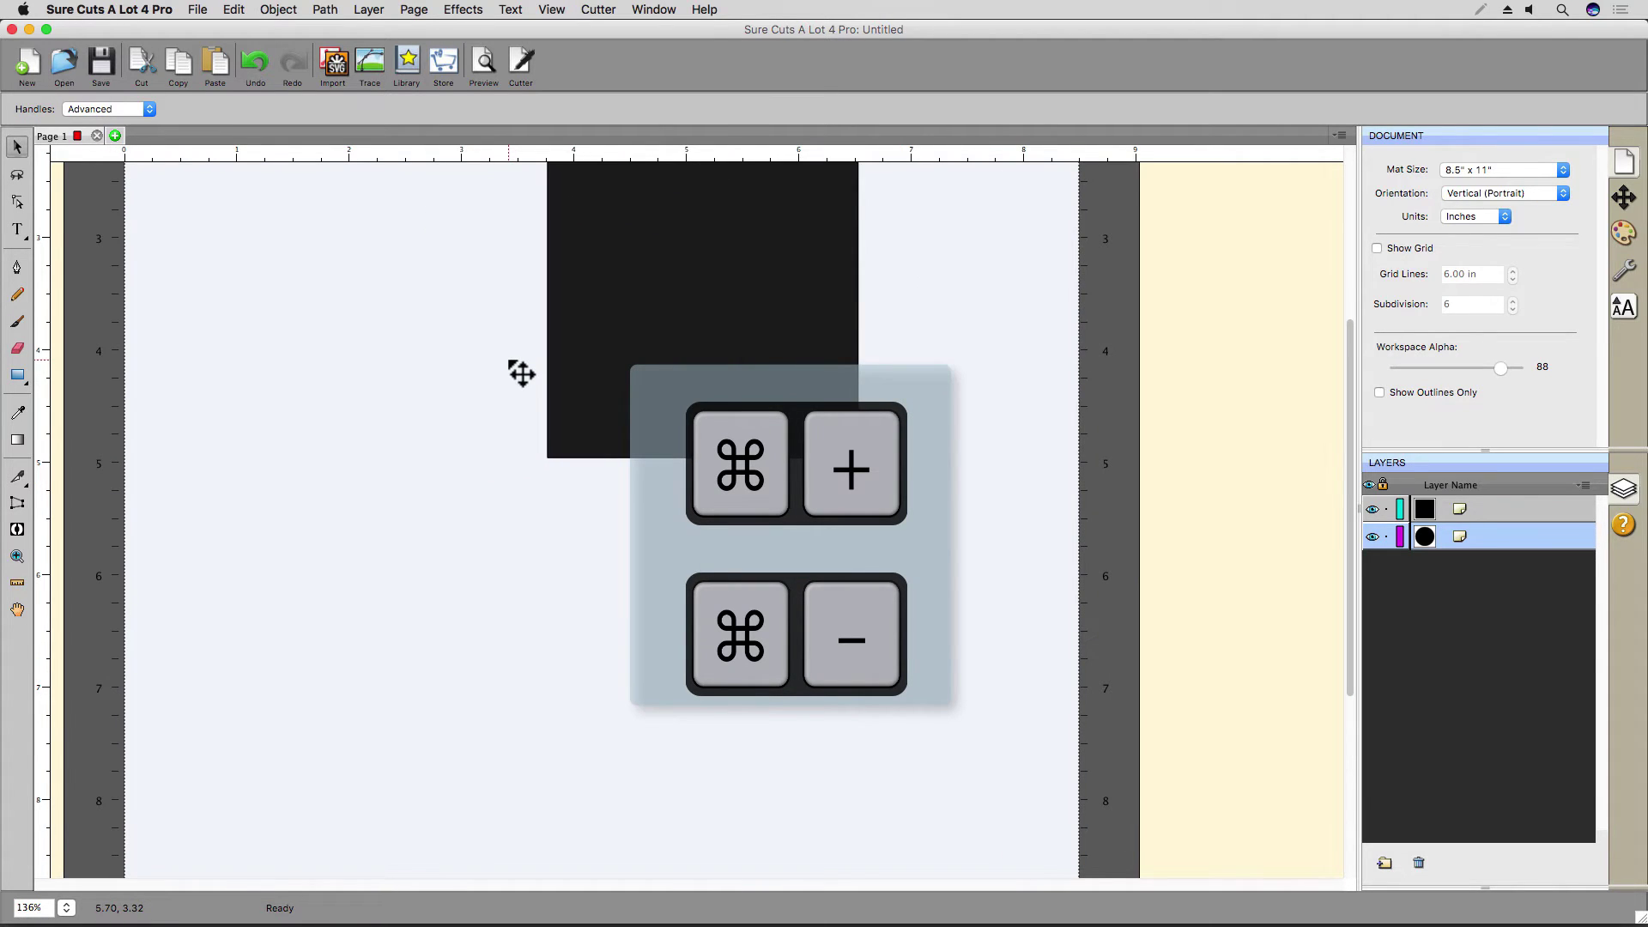
{"action": "key", "text": "ctrl+minus"}
{"action": "key", "text": "ctrl+minus"}
{"action": "key", "text": "ctrl+minus"}
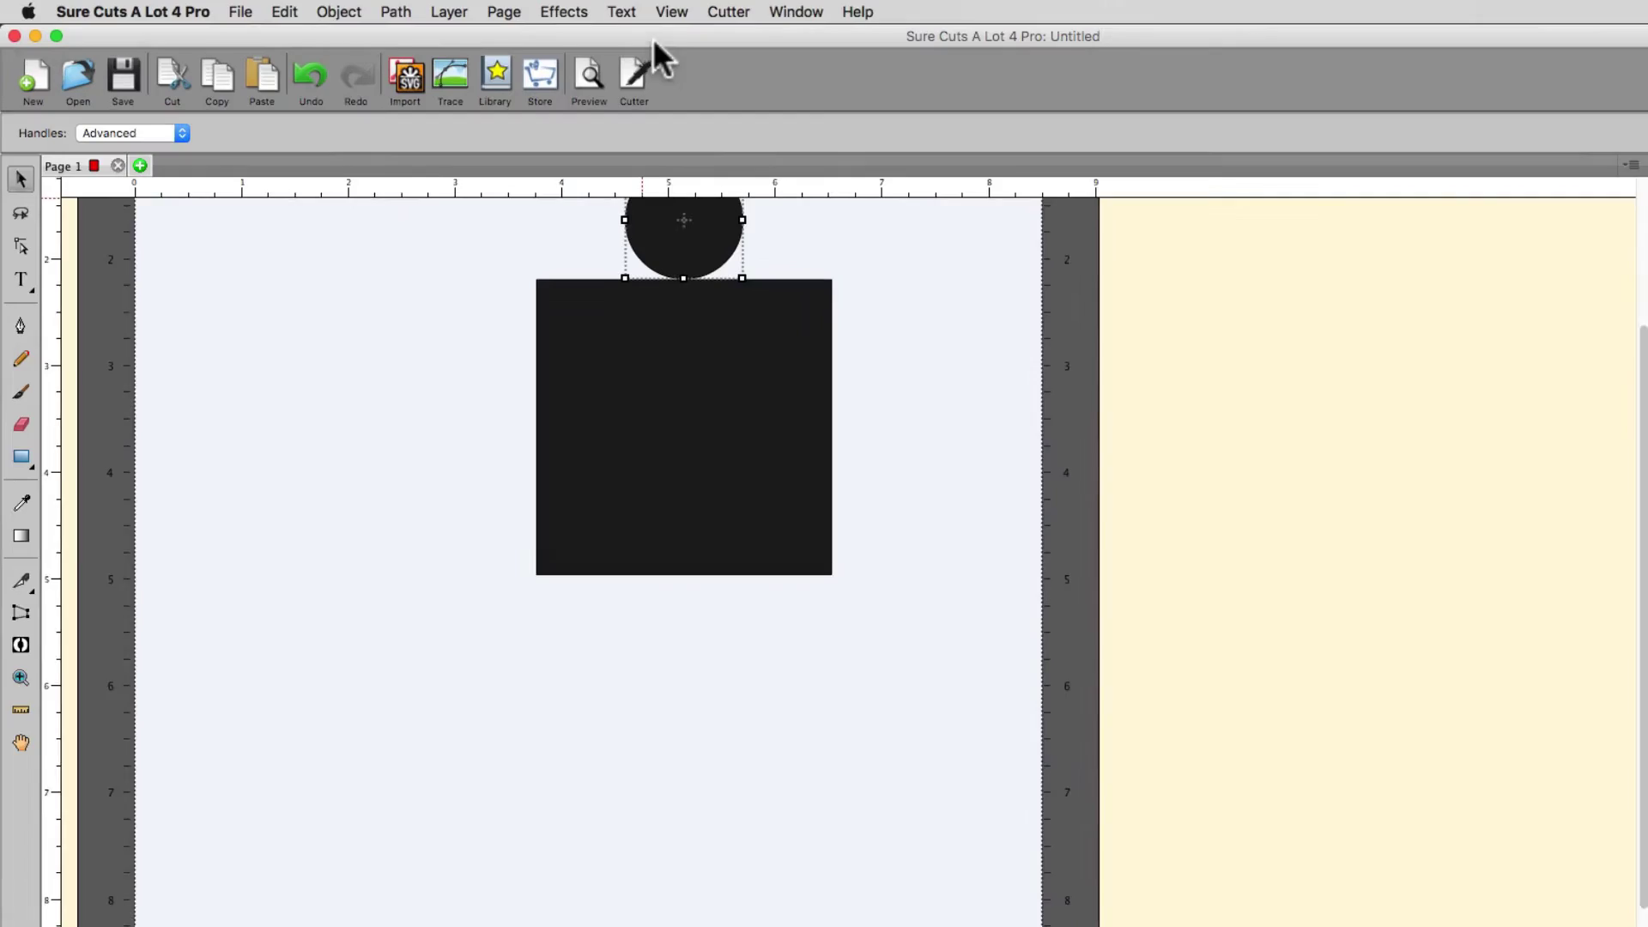
{"action": "left_click", "coordinate": [553, 10]}
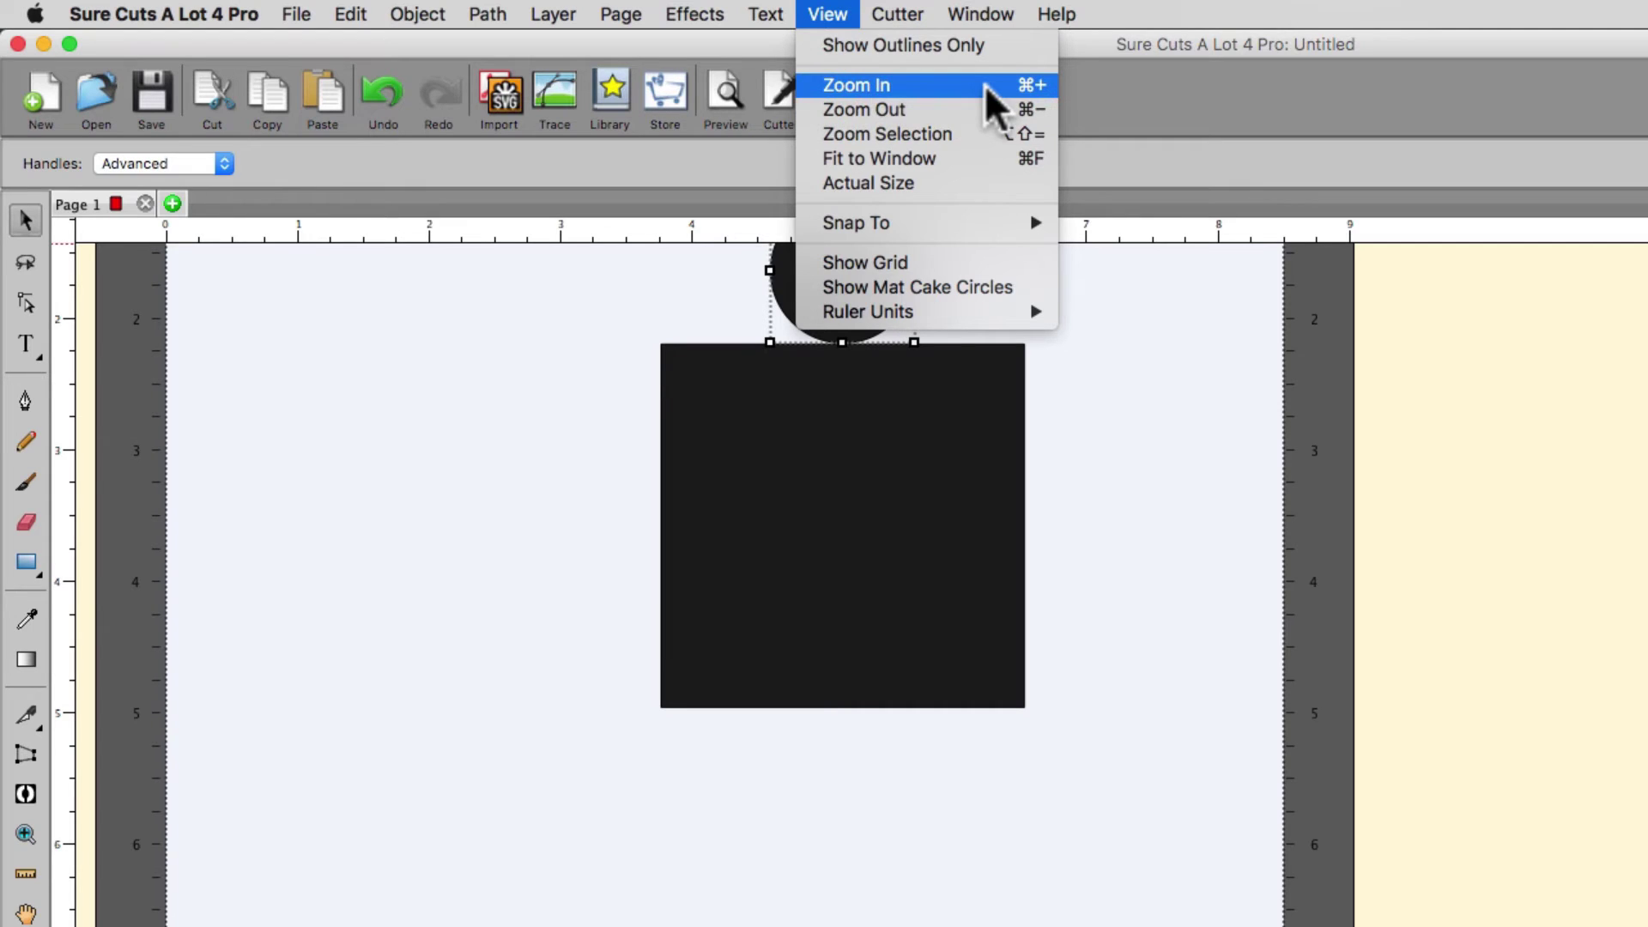
{"action": "left_click", "coordinate": [974, 183]}
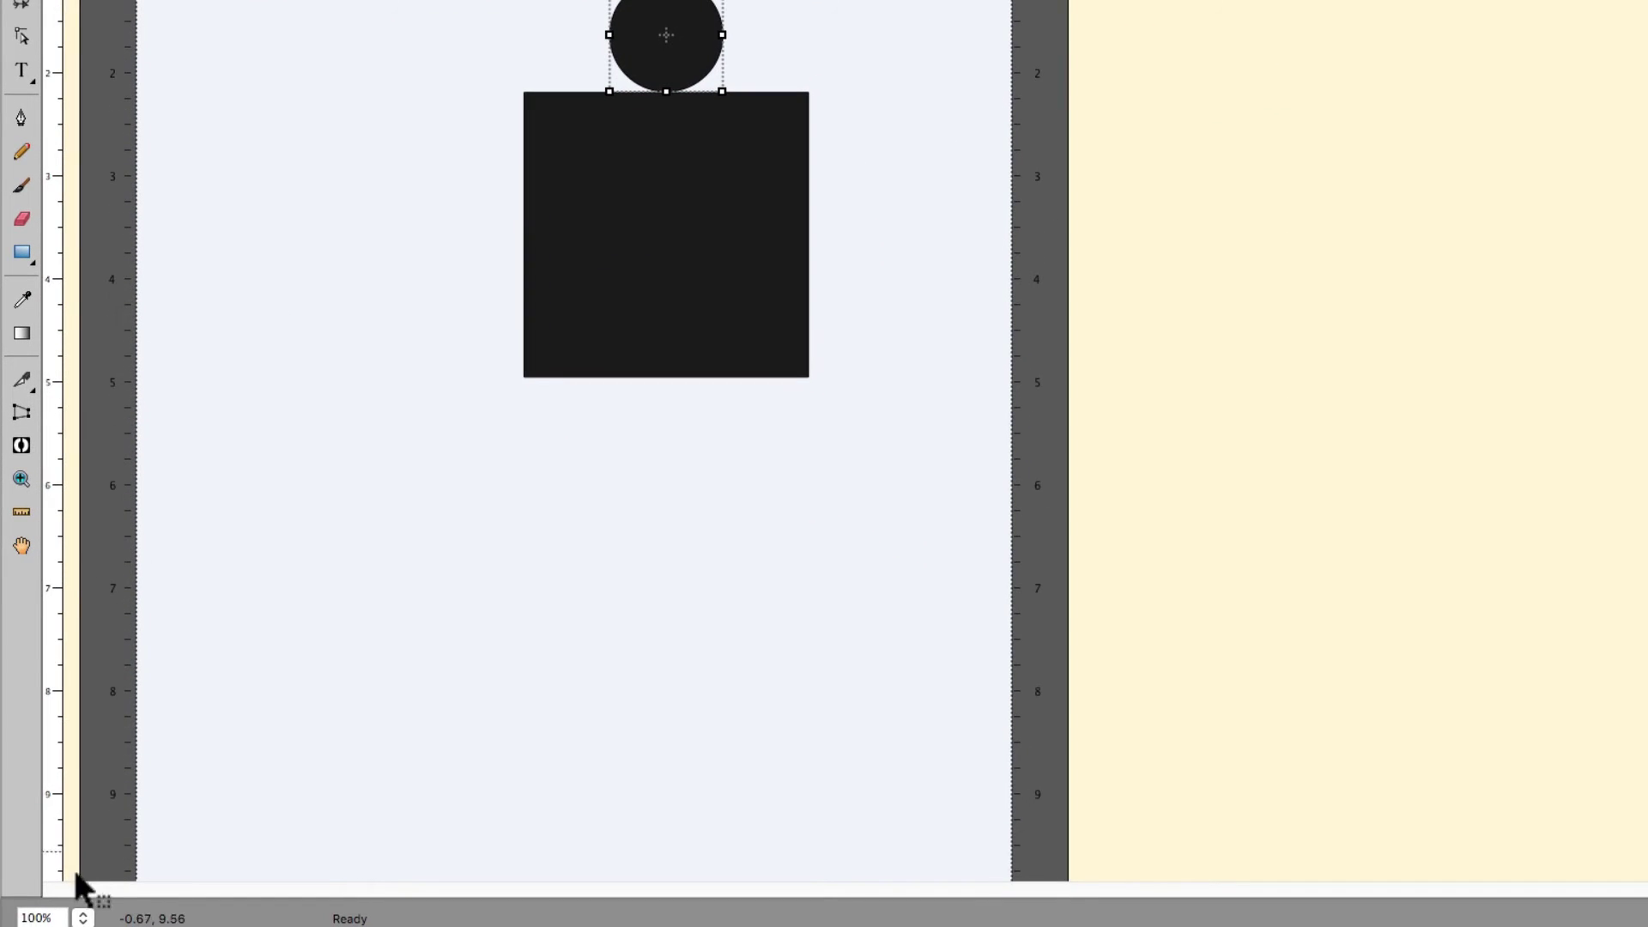
Zoom out to 50%, then enter 90% as the magnification.
{"action": "left_click", "coordinate": [83, 916]}
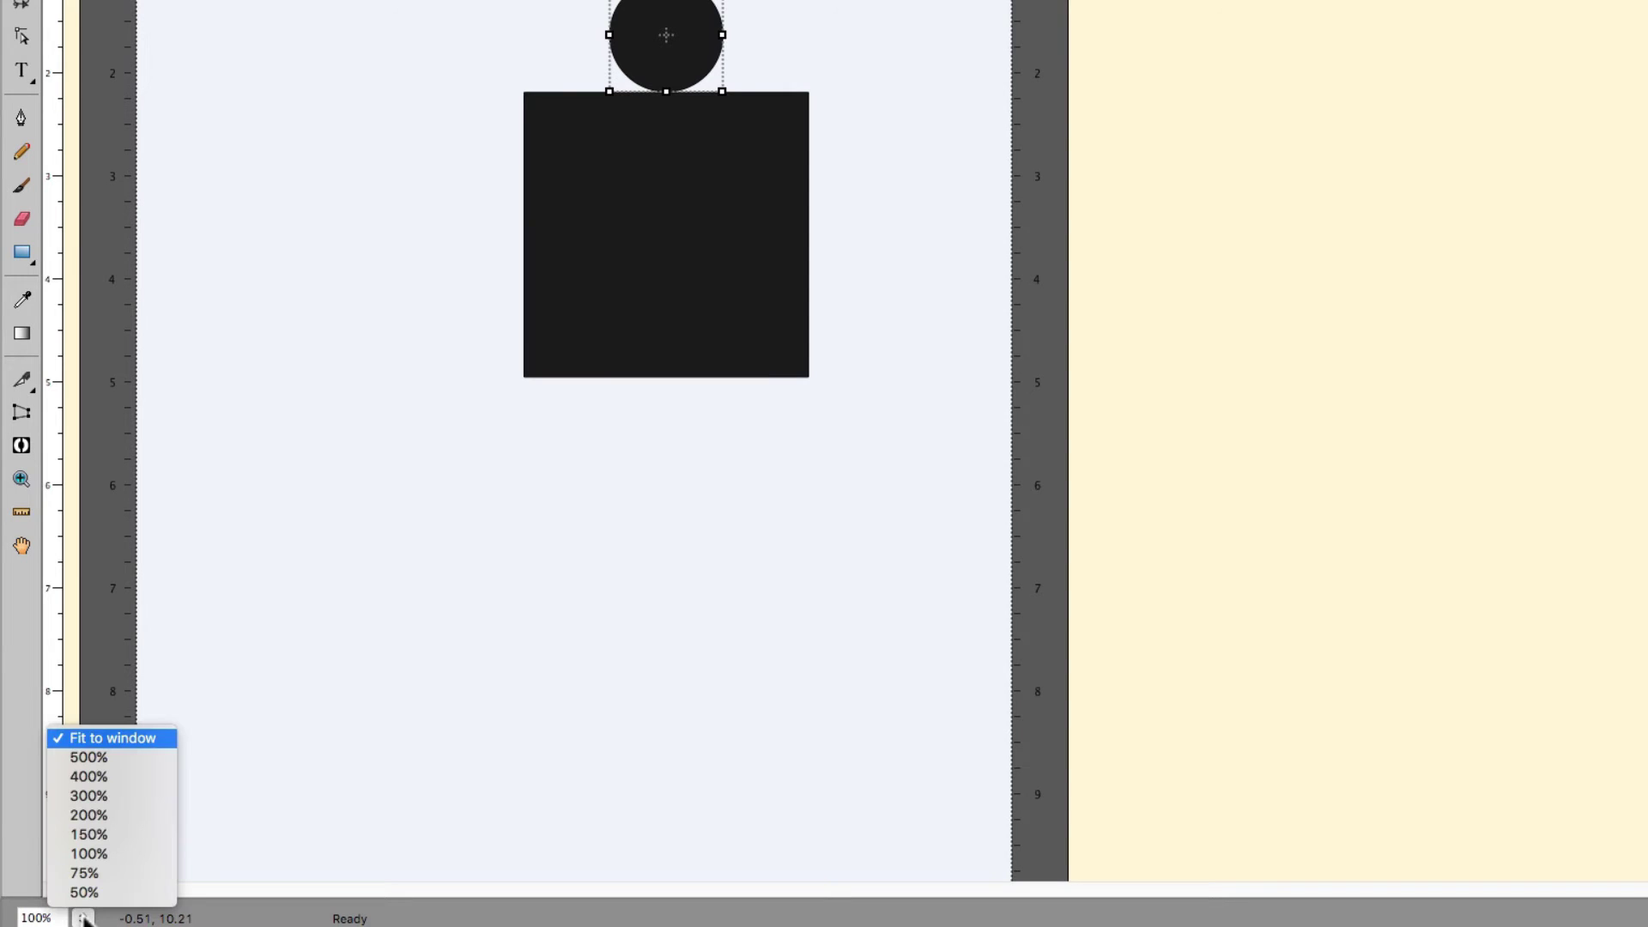
{"action": "left_click", "coordinate": [84, 892]}
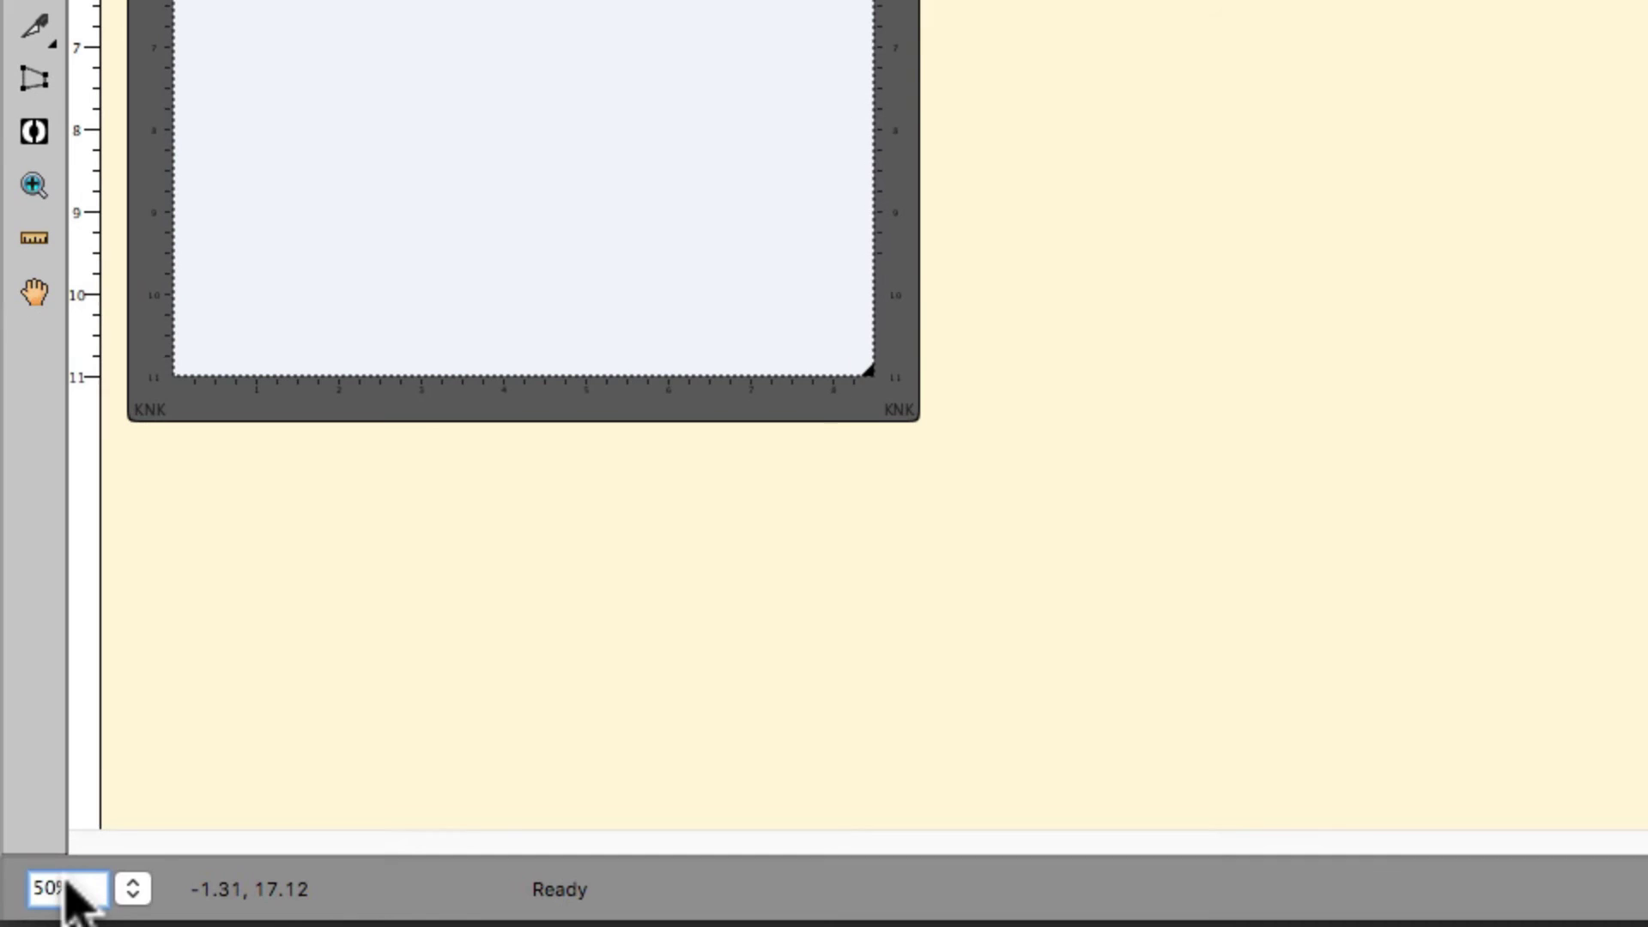
{"action": "left_click", "coordinate": [66, 884]}
{"action": "key", "text": "BackSpace"}
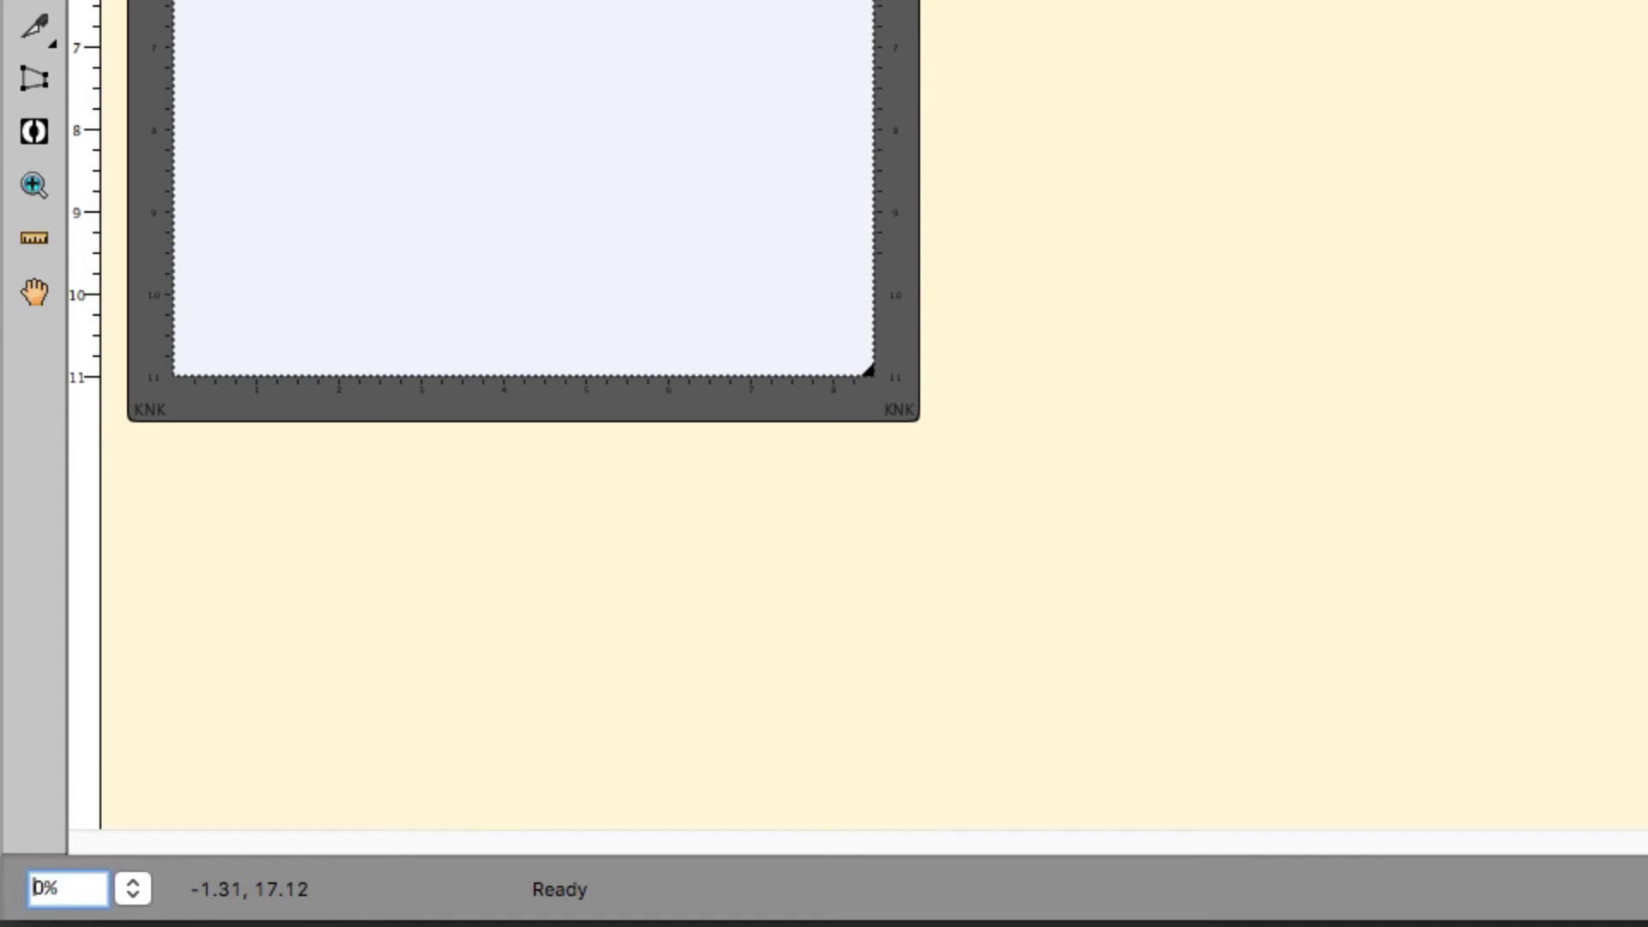
{"action": "type", "text": "9"}
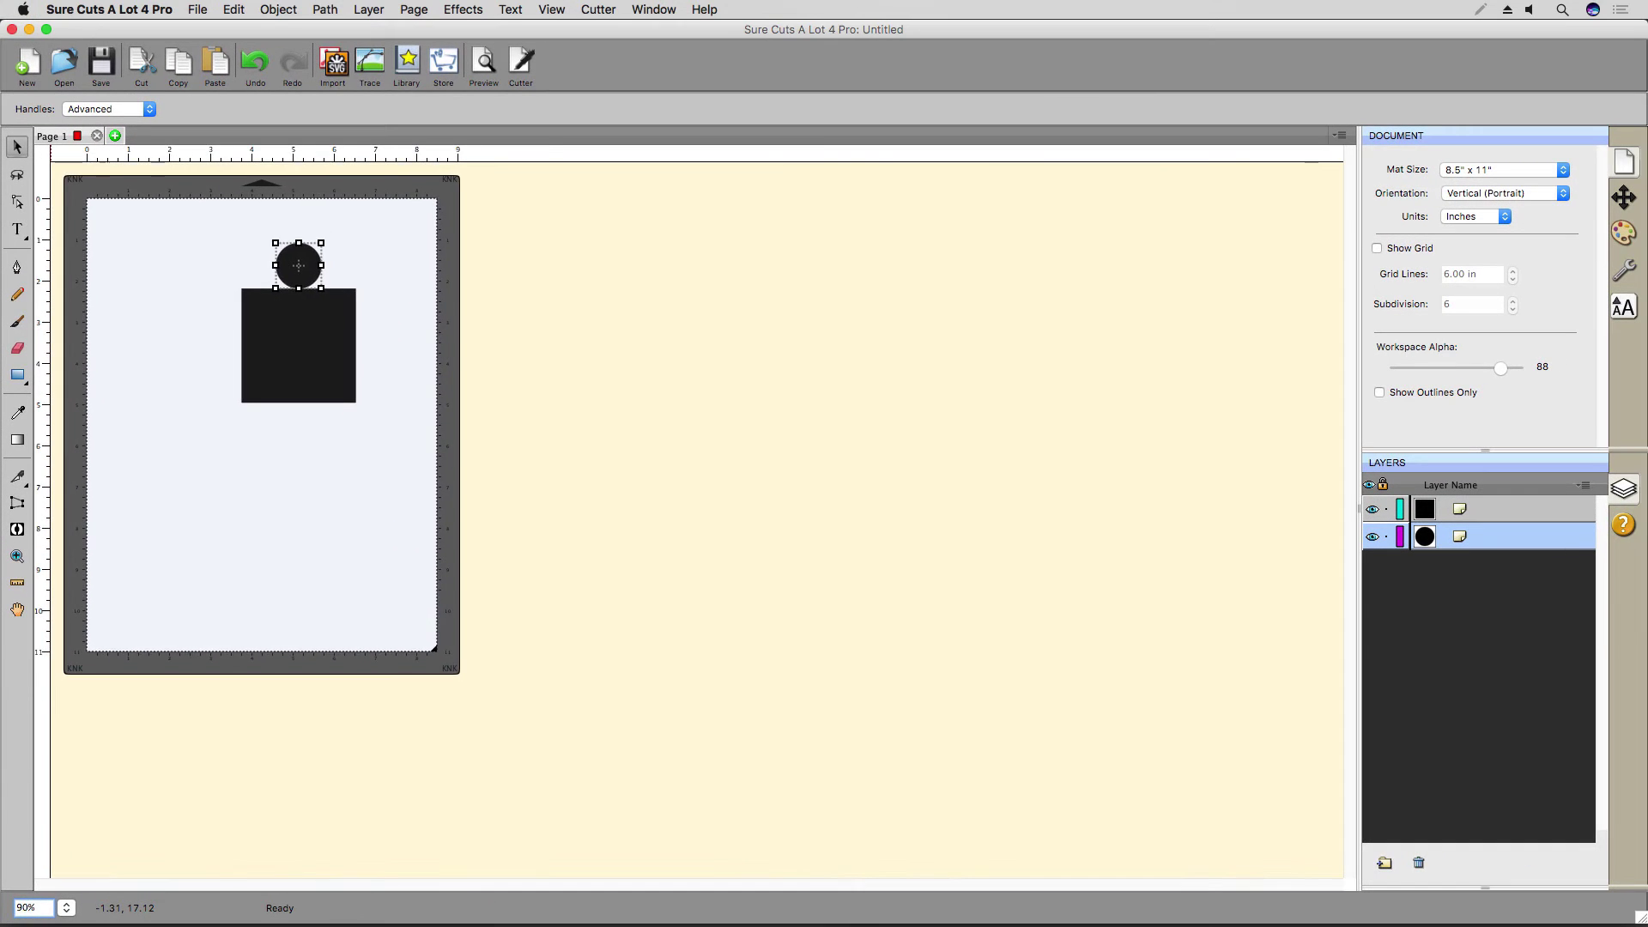
{"action": "key", "text": "Return"}
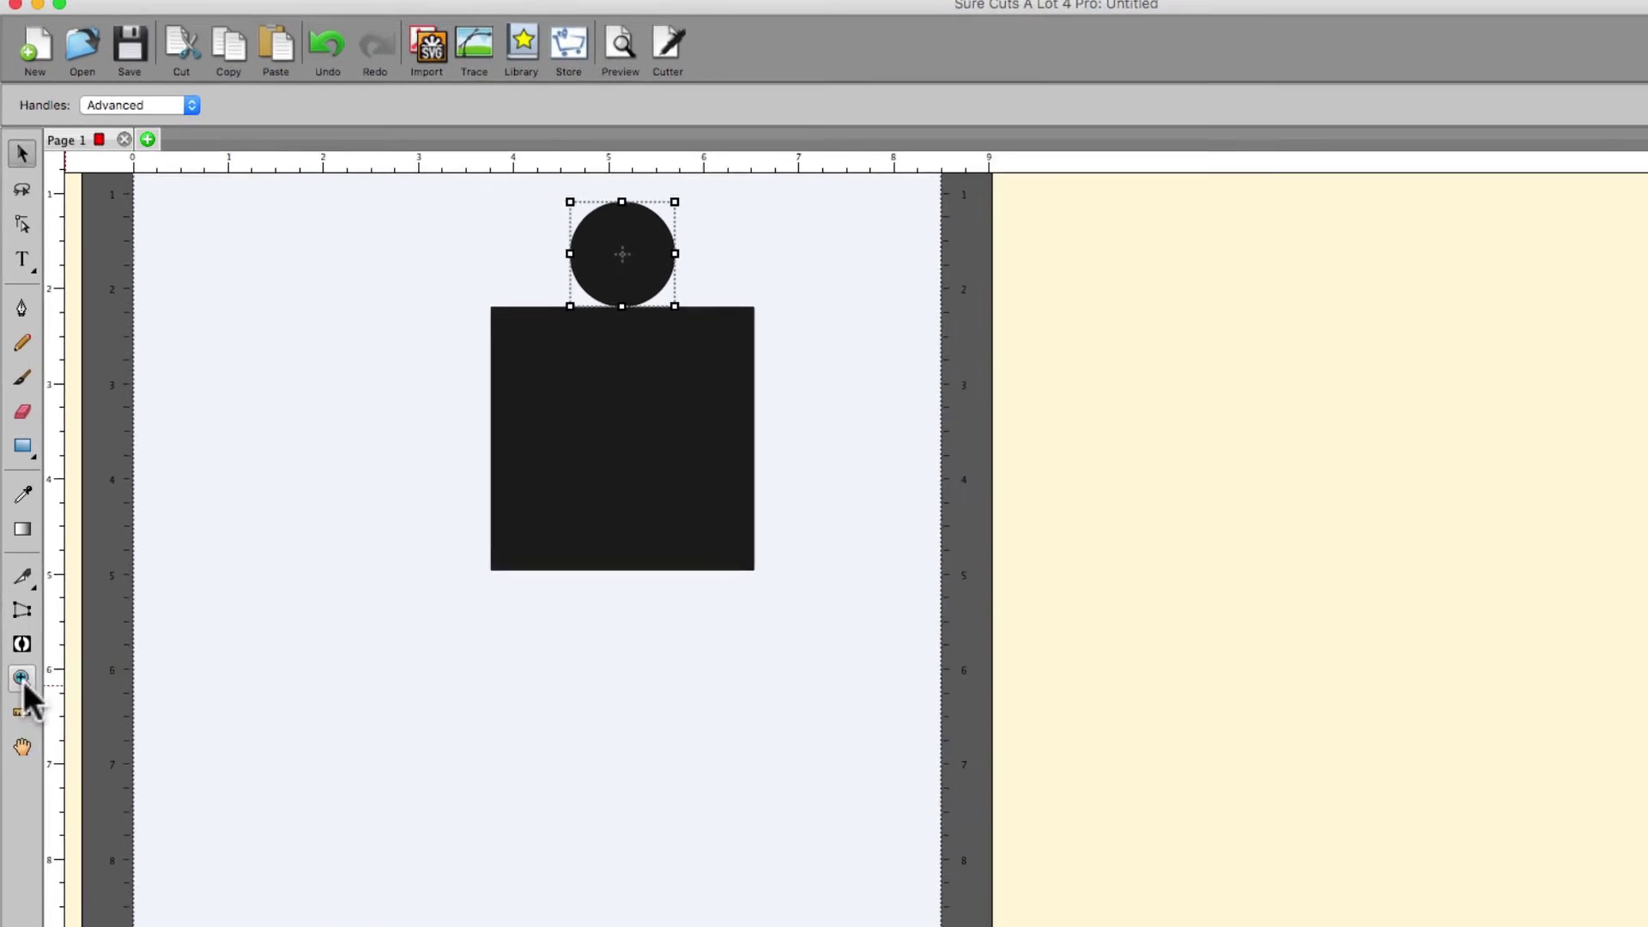
Step zoom up to 120% and back to 90%, zoom to selection, then fit the mat at 66%.
{"action": "left_click", "coordinate": [16, 555]}
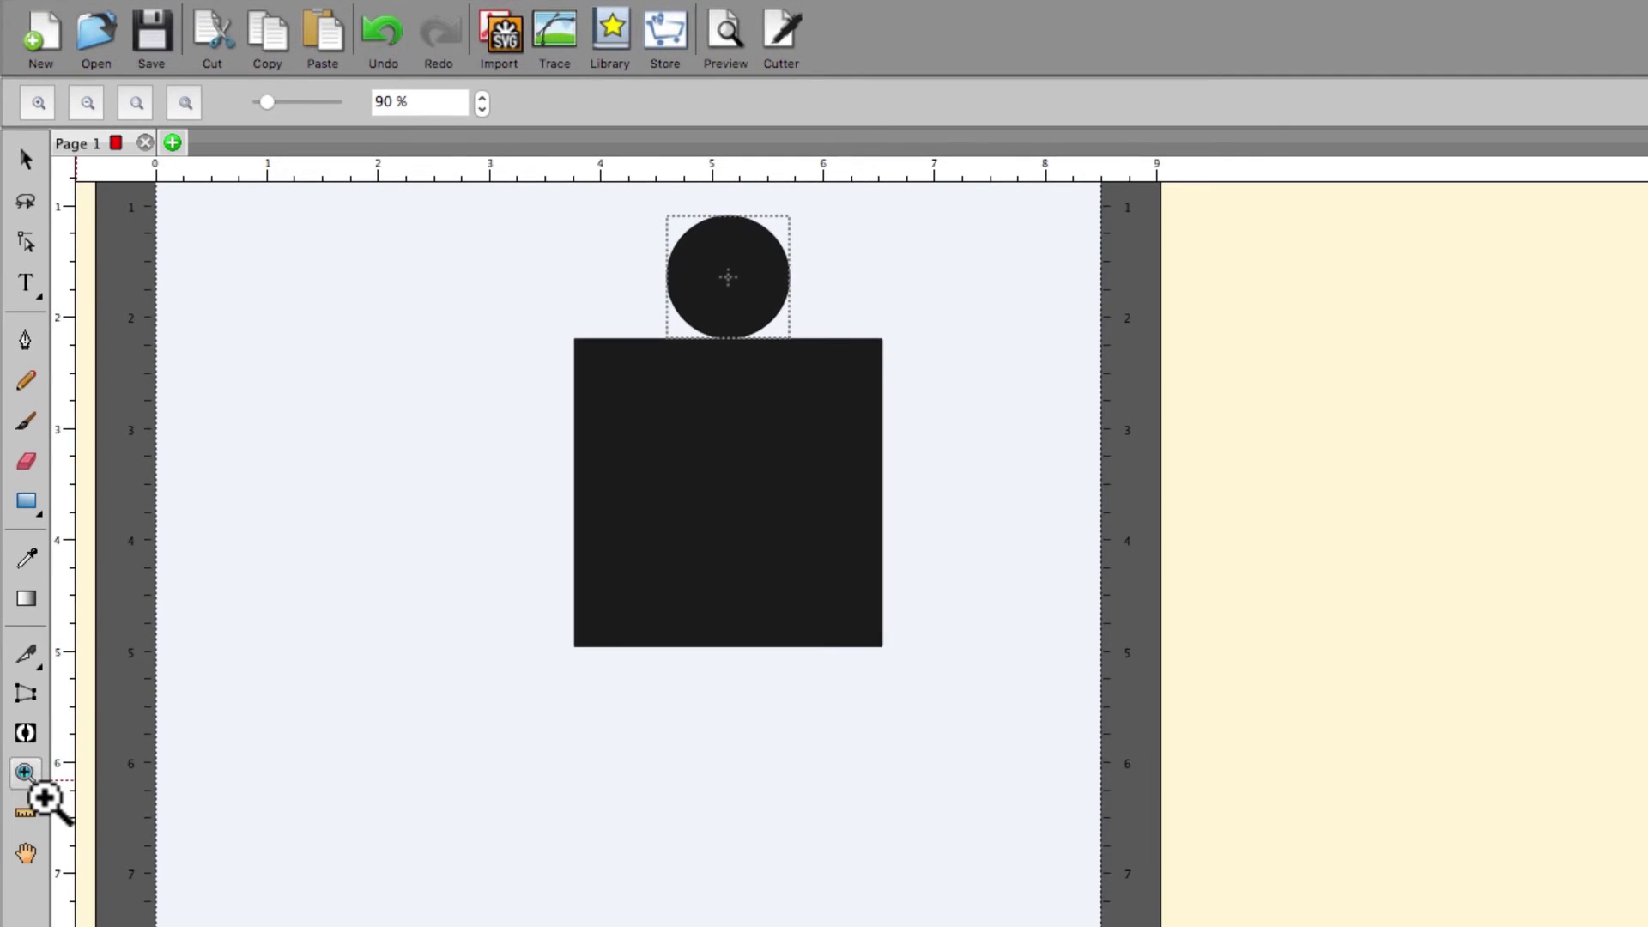
{"action": "left_click", "coordinate": [49, 111]}
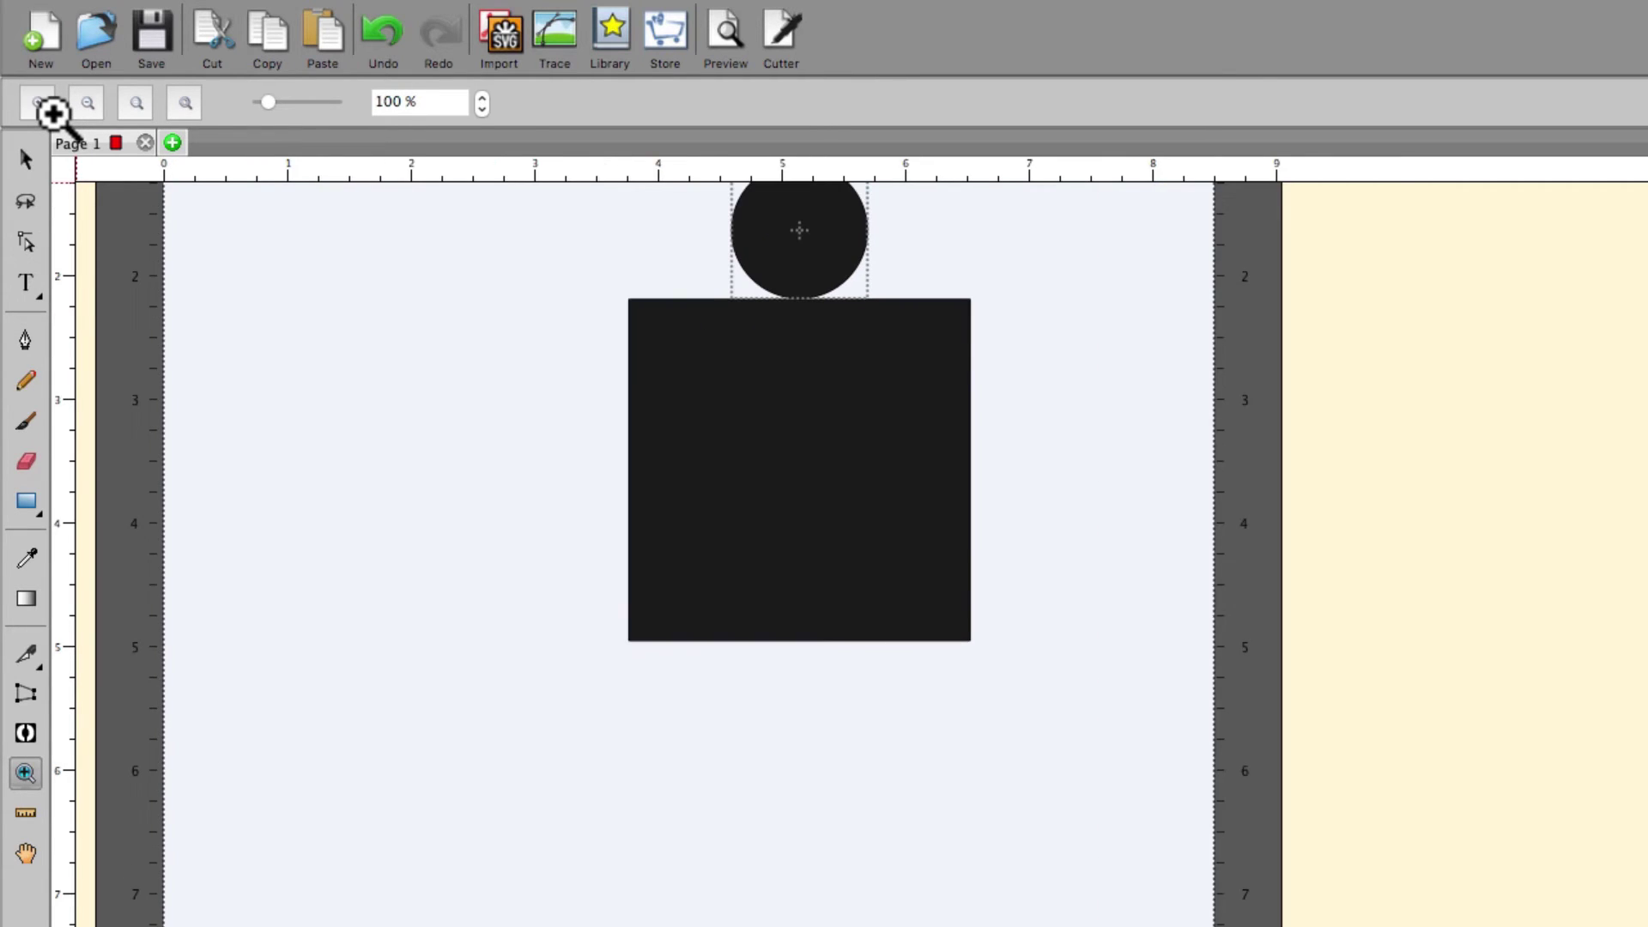
{"action": "left_click", "coordinate": [50, 112]}
{"action": "left_click", "coordinate": [51, 111]}
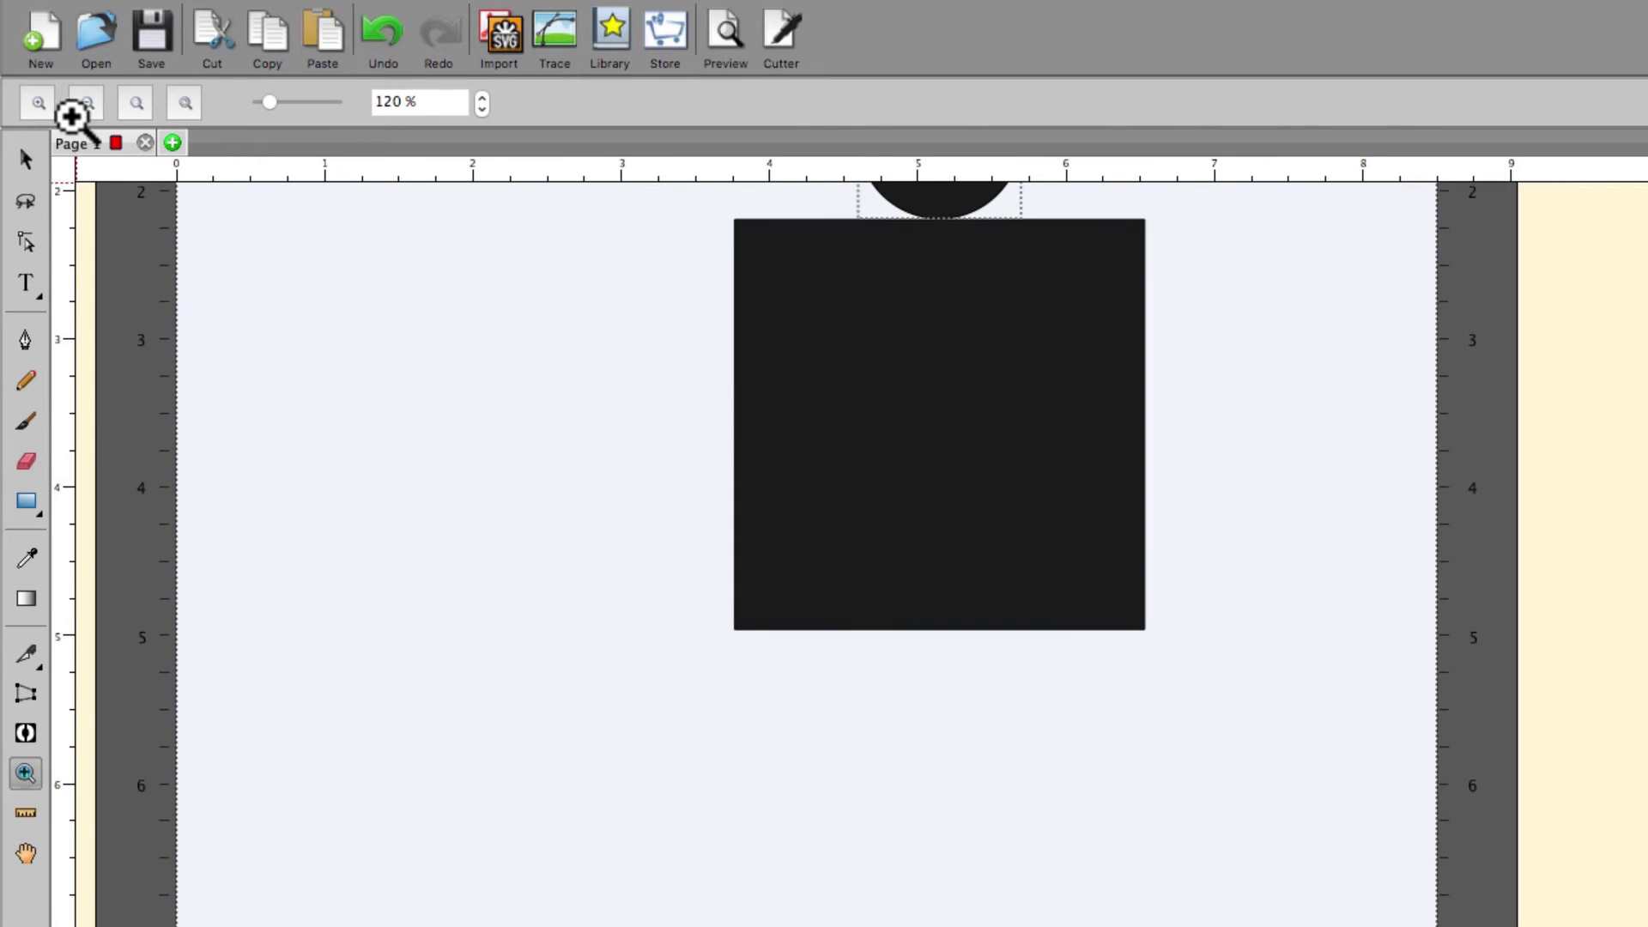
{"action": "left_click", "coordinate": [95, 117]}
{"action": "left_click", "coordinate": [94, 117]}
{"action": "left_click", "coordinate": [95, 117]}
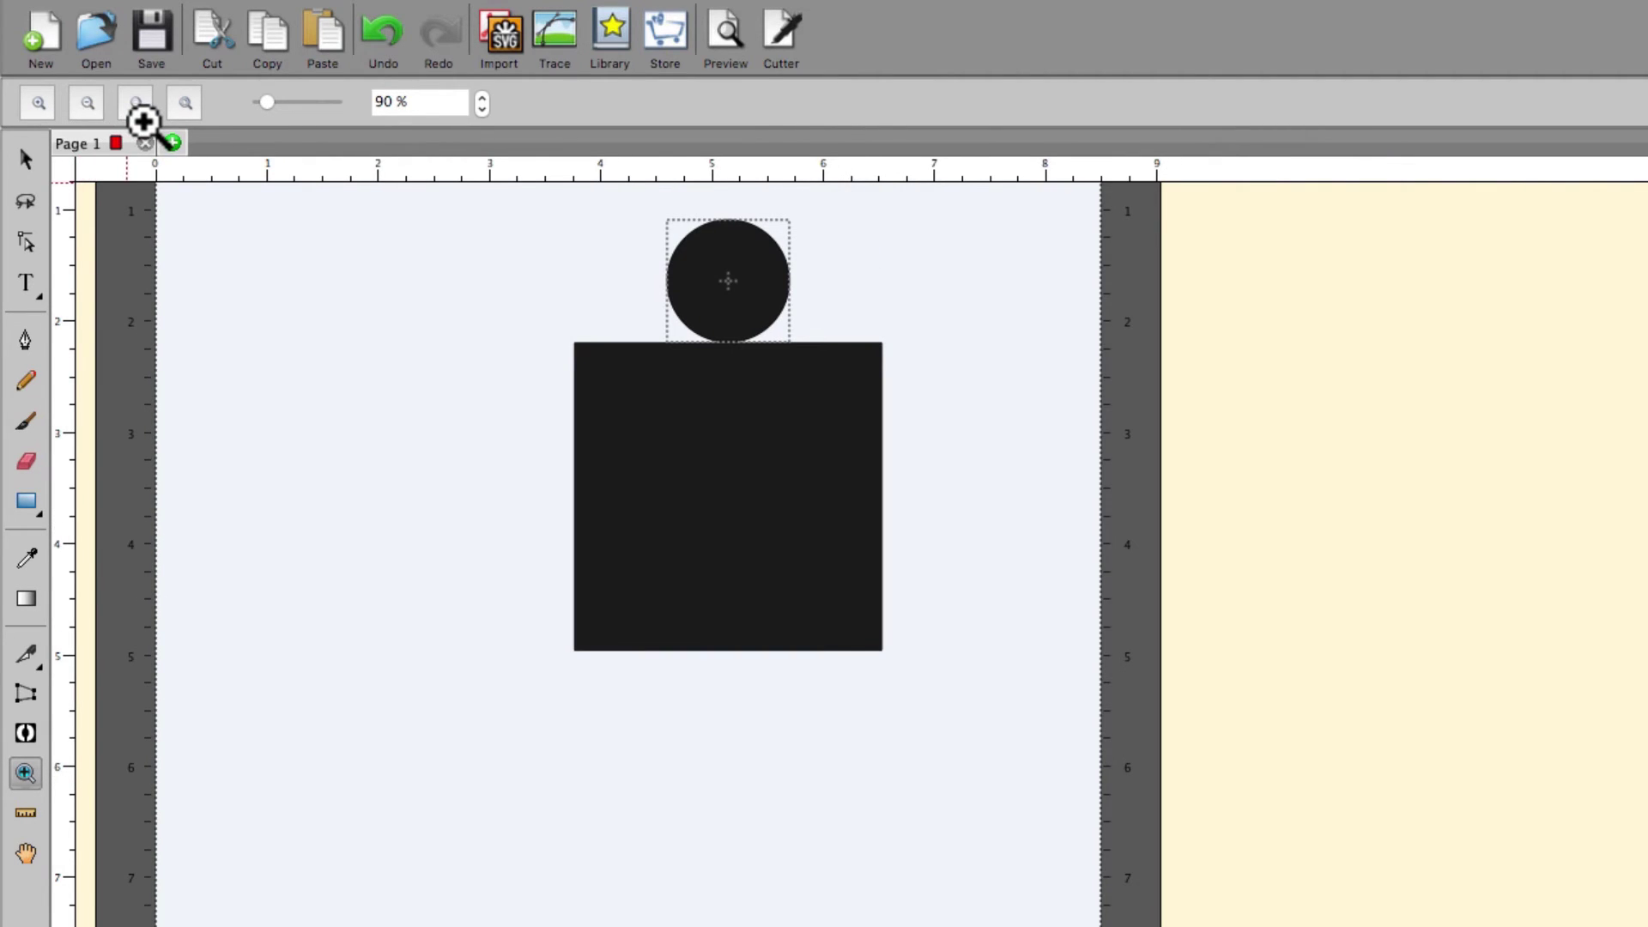
{"action": "left_click", "coordinate": [139, 113]}
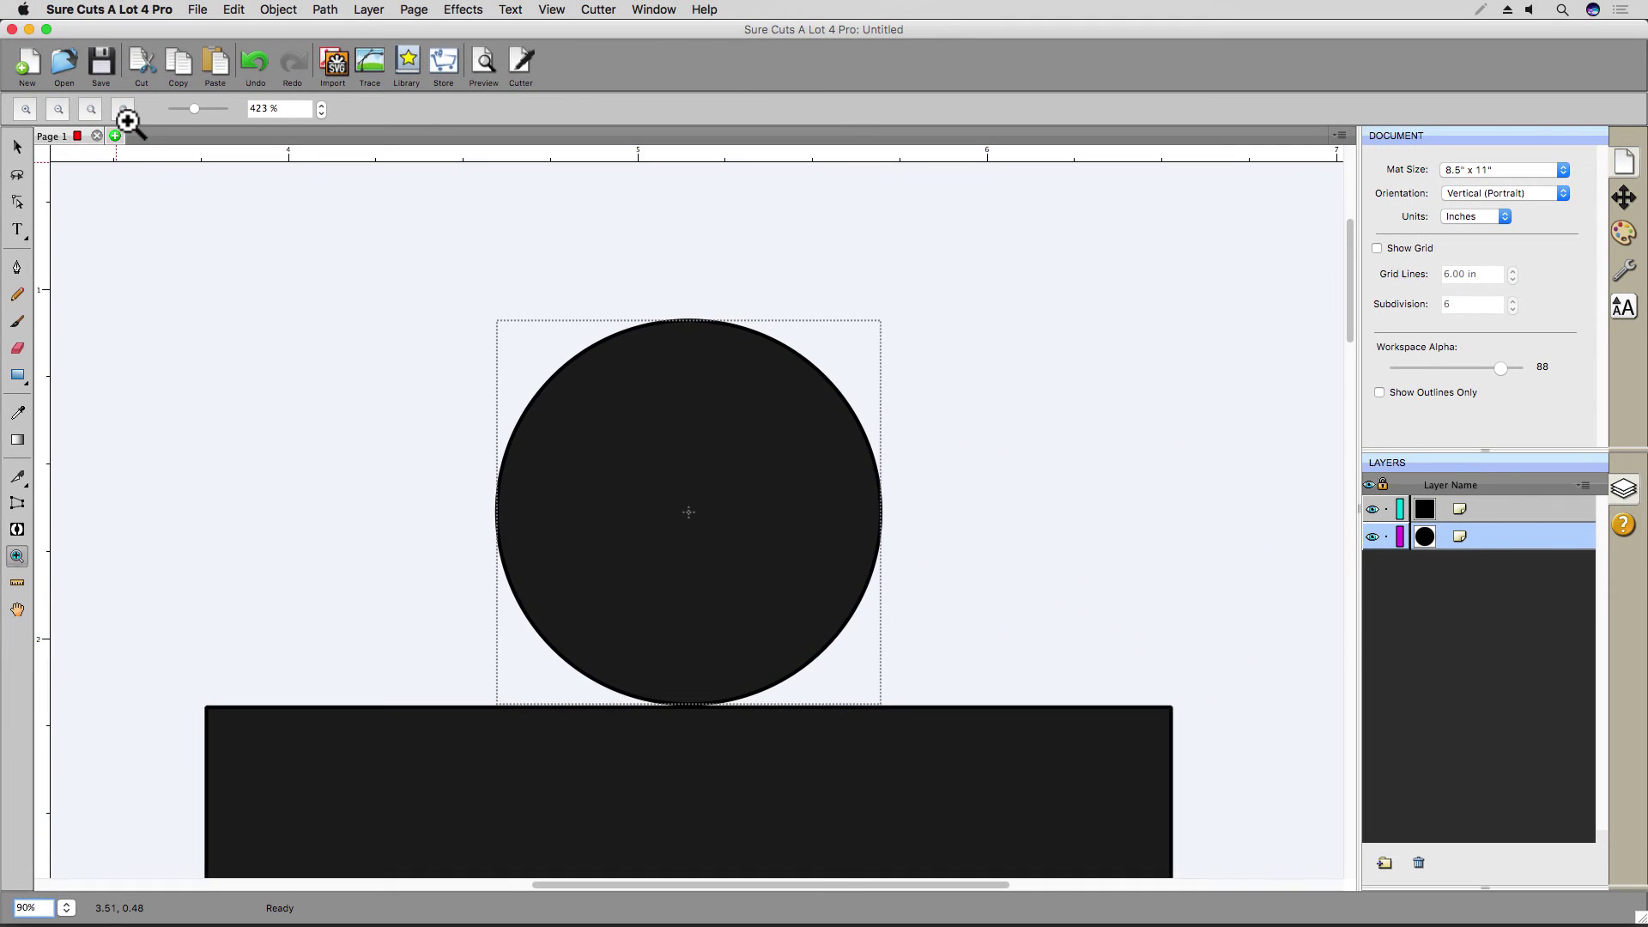
{"action": "left_click", "coordinate": [125, 115]}
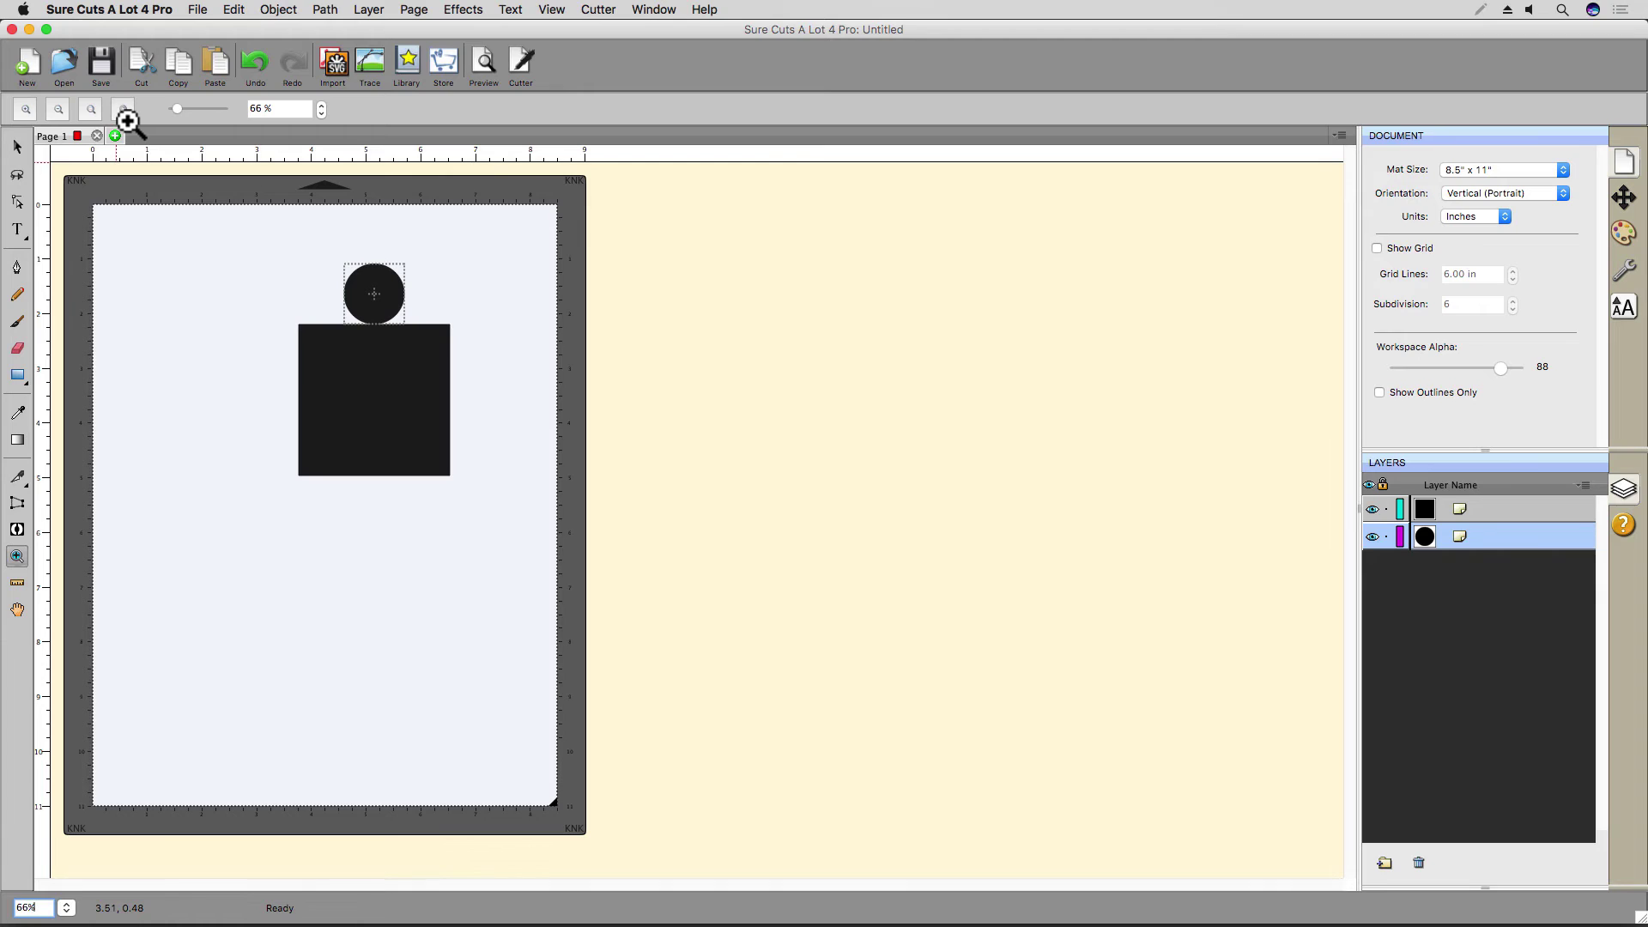
Marquee-zoom to 700% on the circle's base and scroll around the magnified view.
{"action": "left_click_drag", "start_coordinate": [277, 297], "coordinate": [352, 380]}
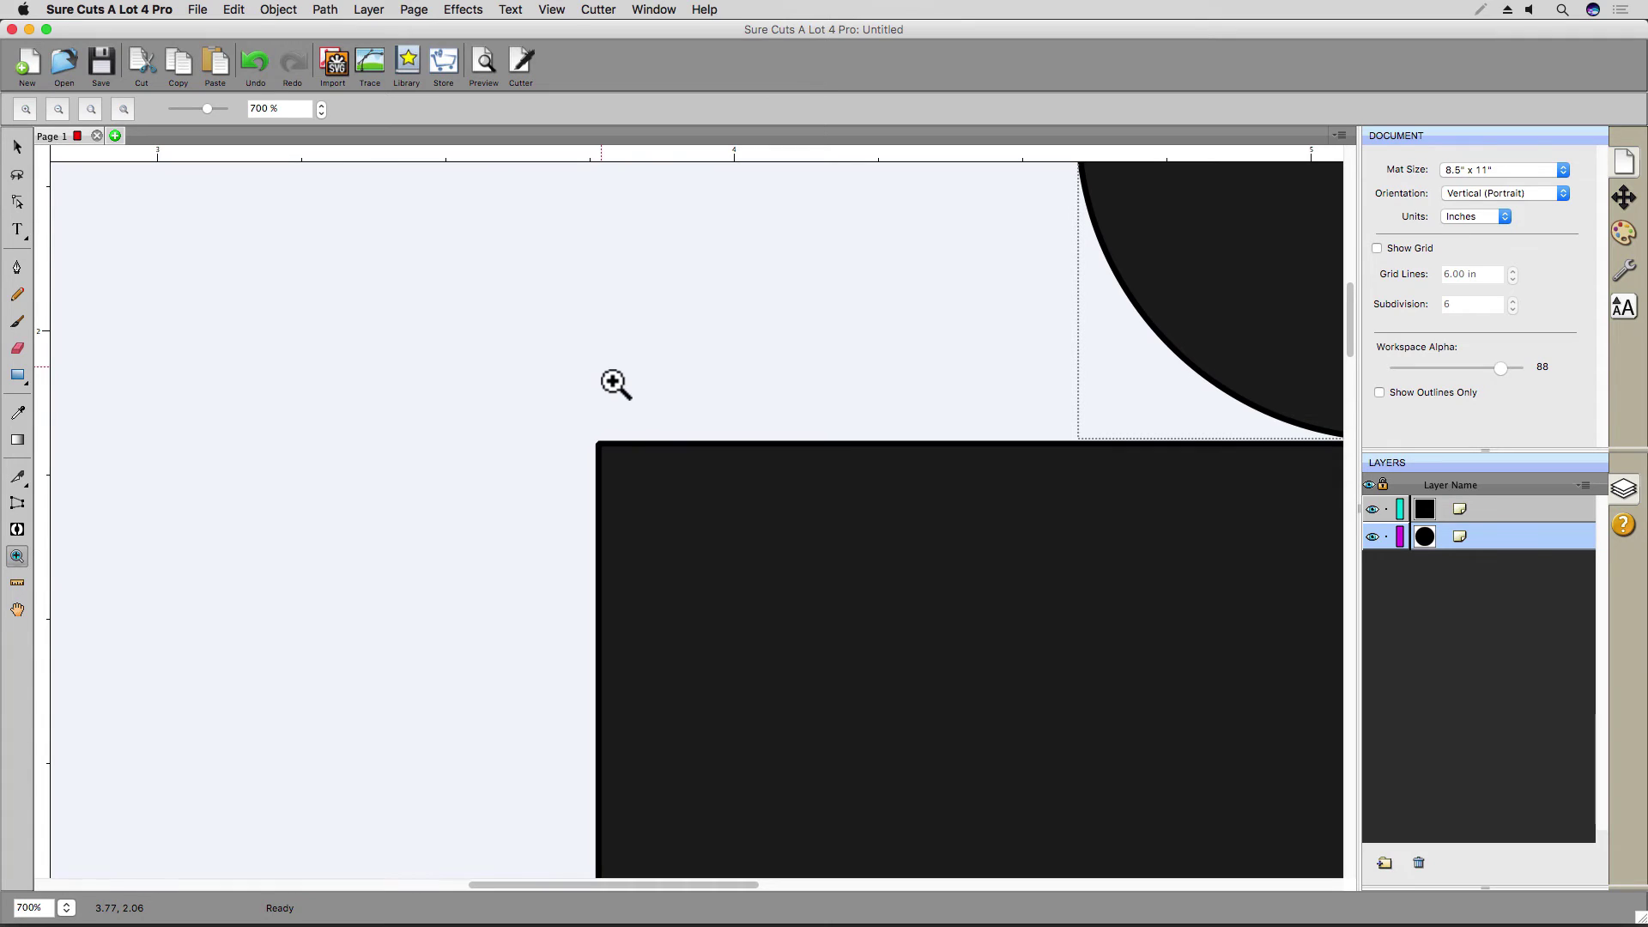
{"action": "left_click_drag", "start_coordinate": [640, 893], "coordinate": [813, 895]}
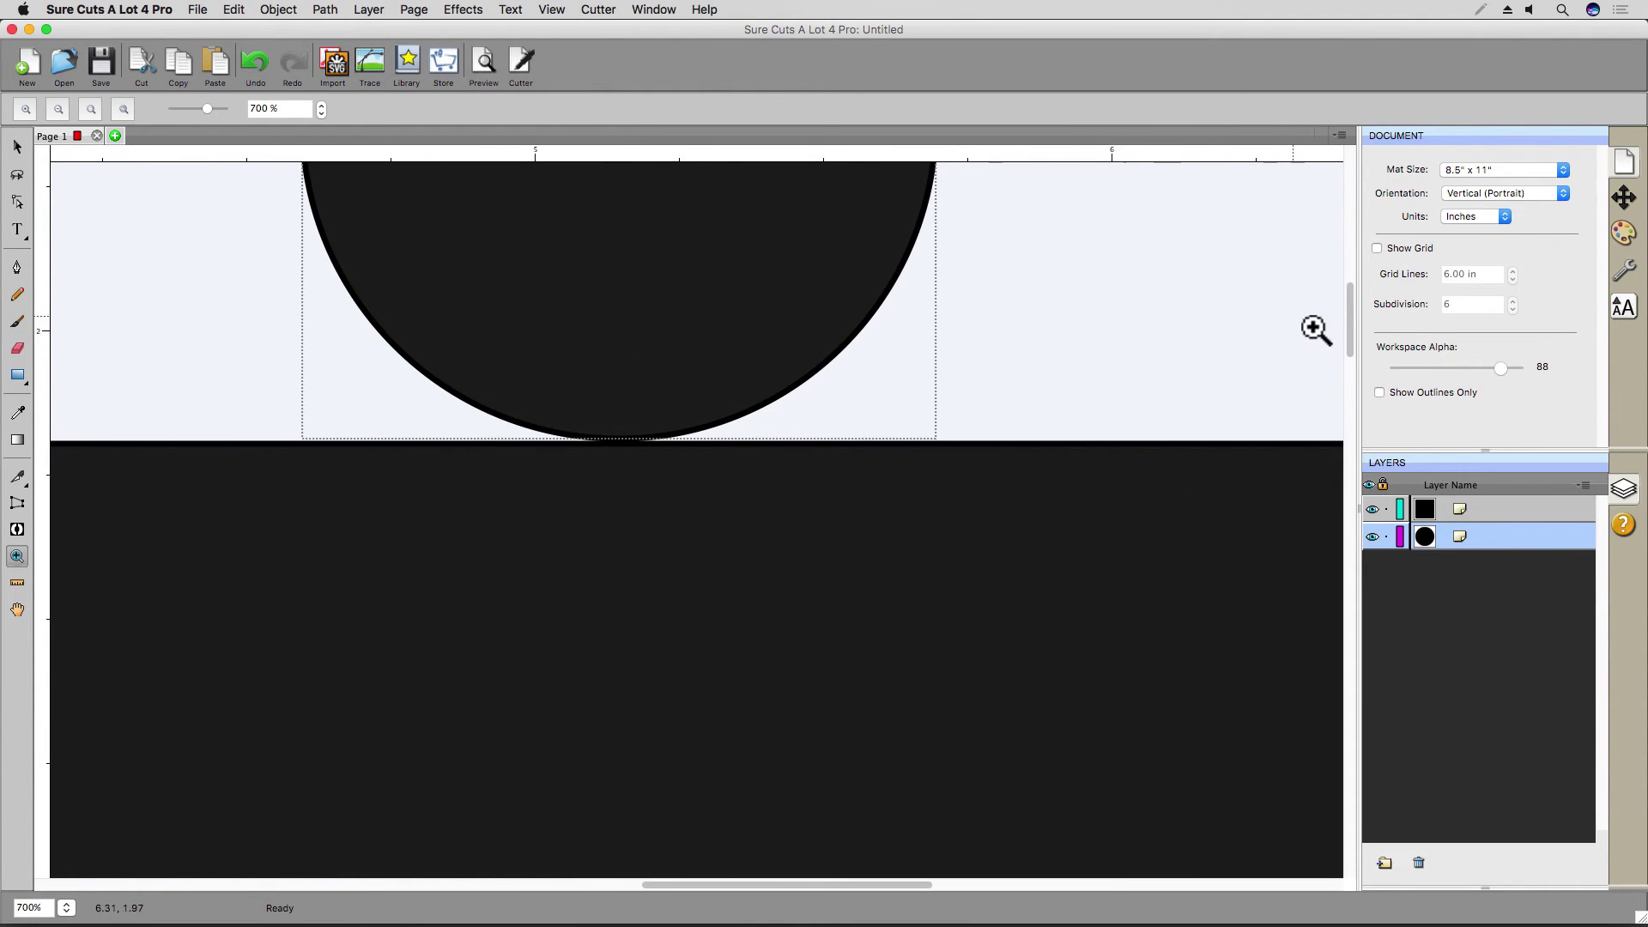
{"action": "left_click_drag", "start_coordinate": [1348, 301], "coordinate": [1348, 436]}
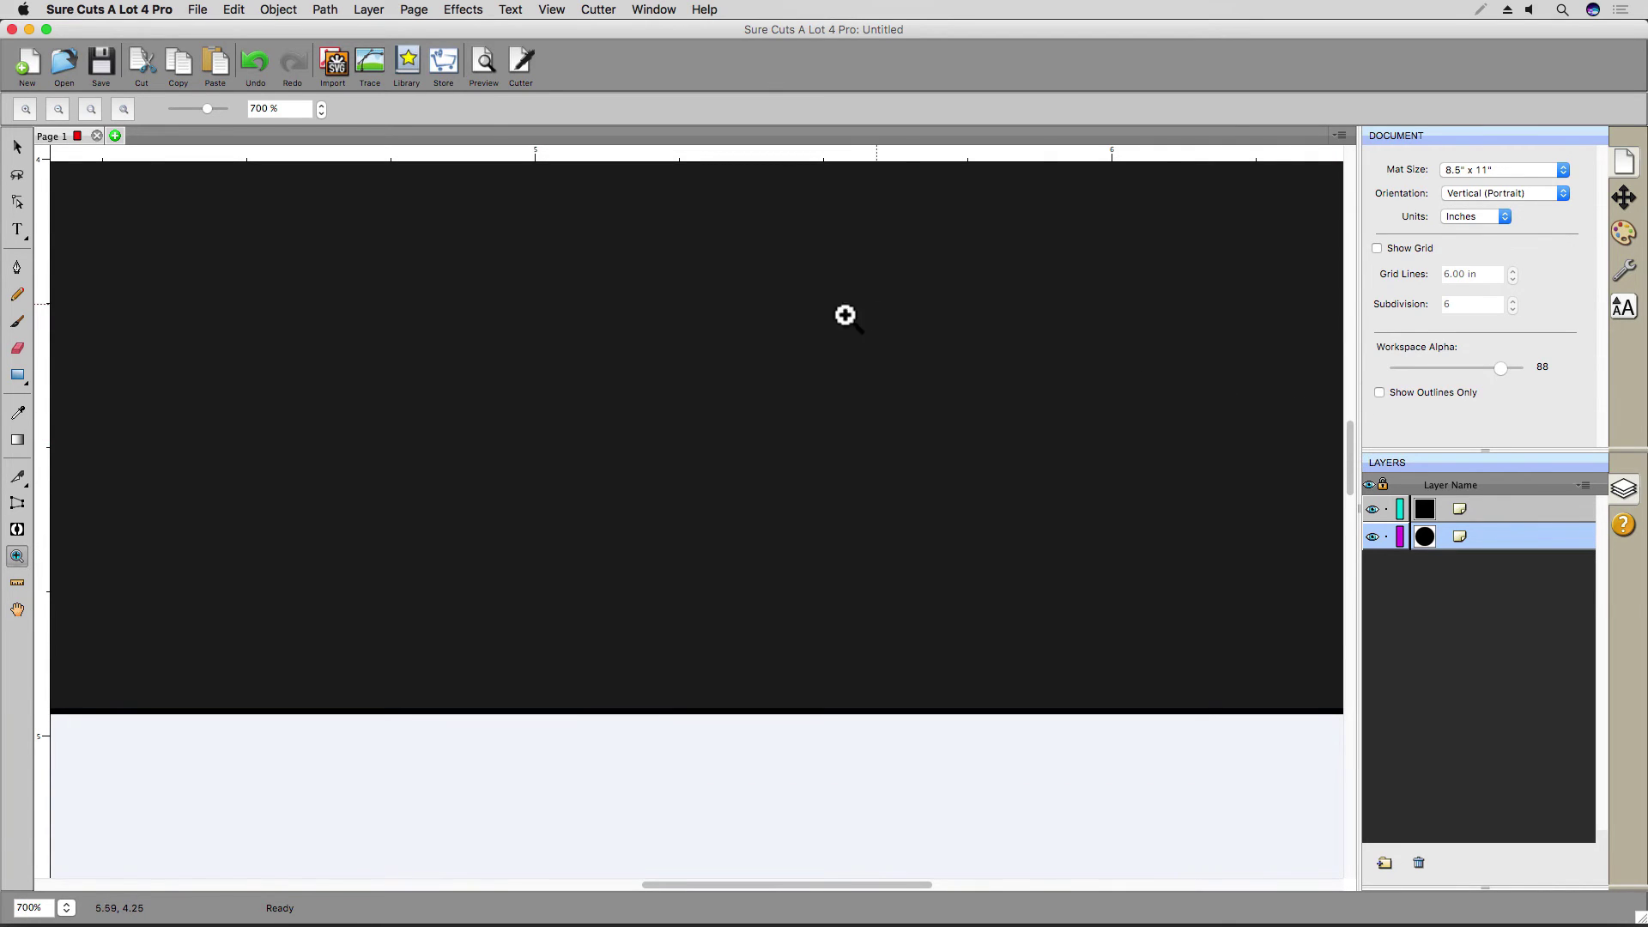
Pan the 700% view with Space-drag until the whole circle shows on the square.
{"action": "key", "text": "space"}
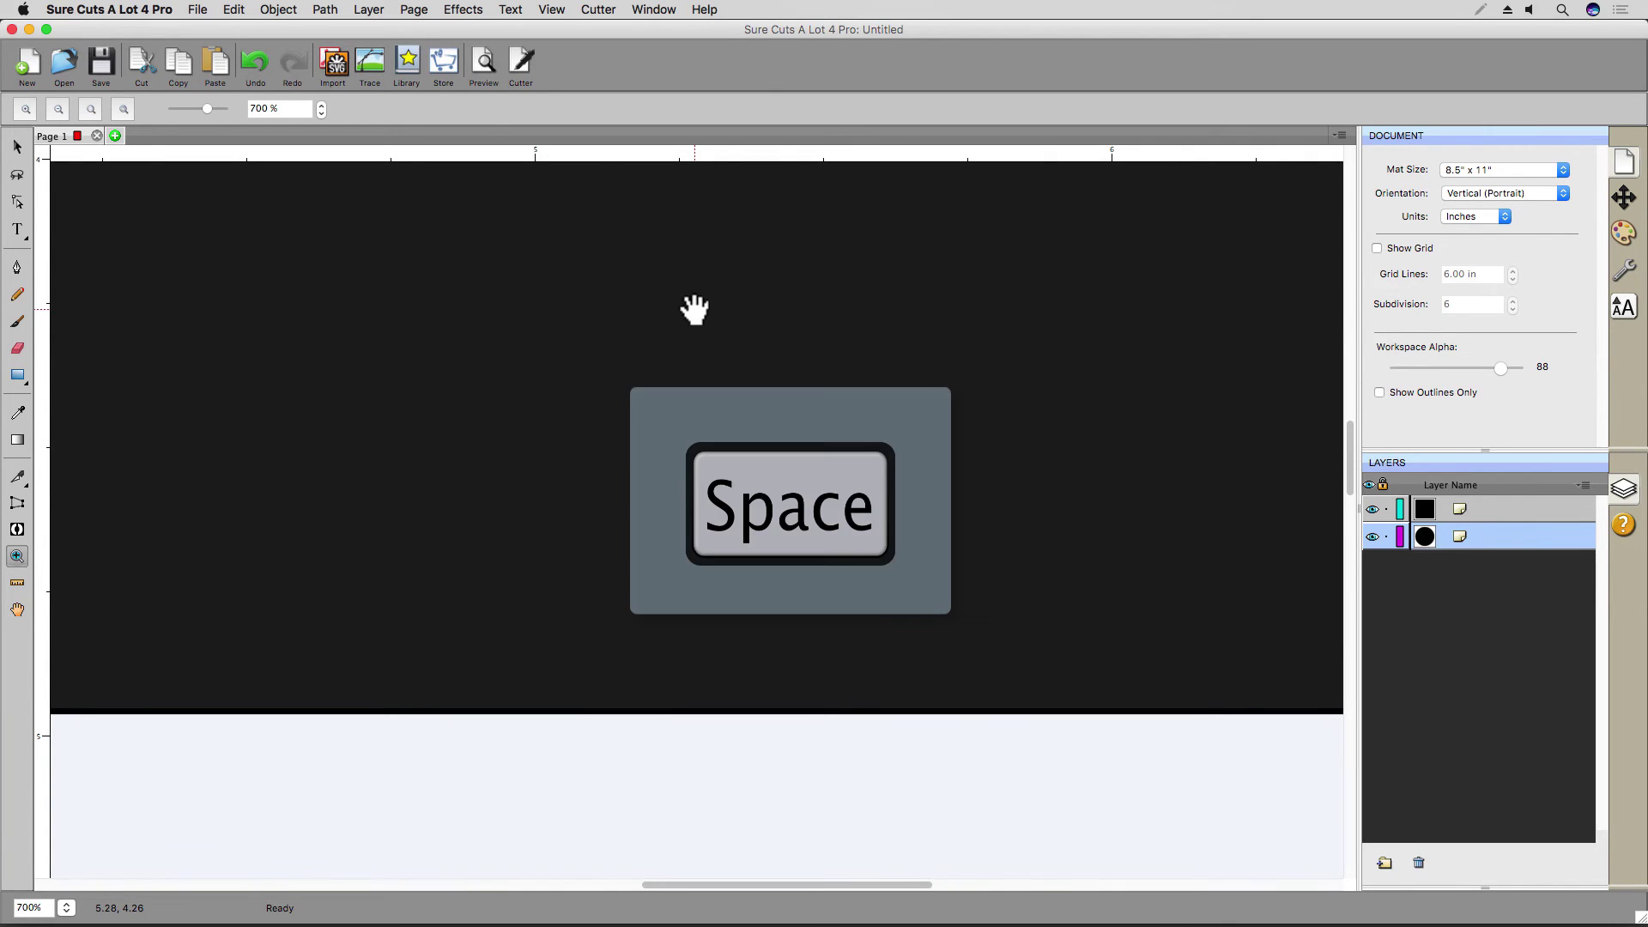
{"action": "left_click_drag", "start_coordinate": [692, 240], "coordinate": [704, 660]}
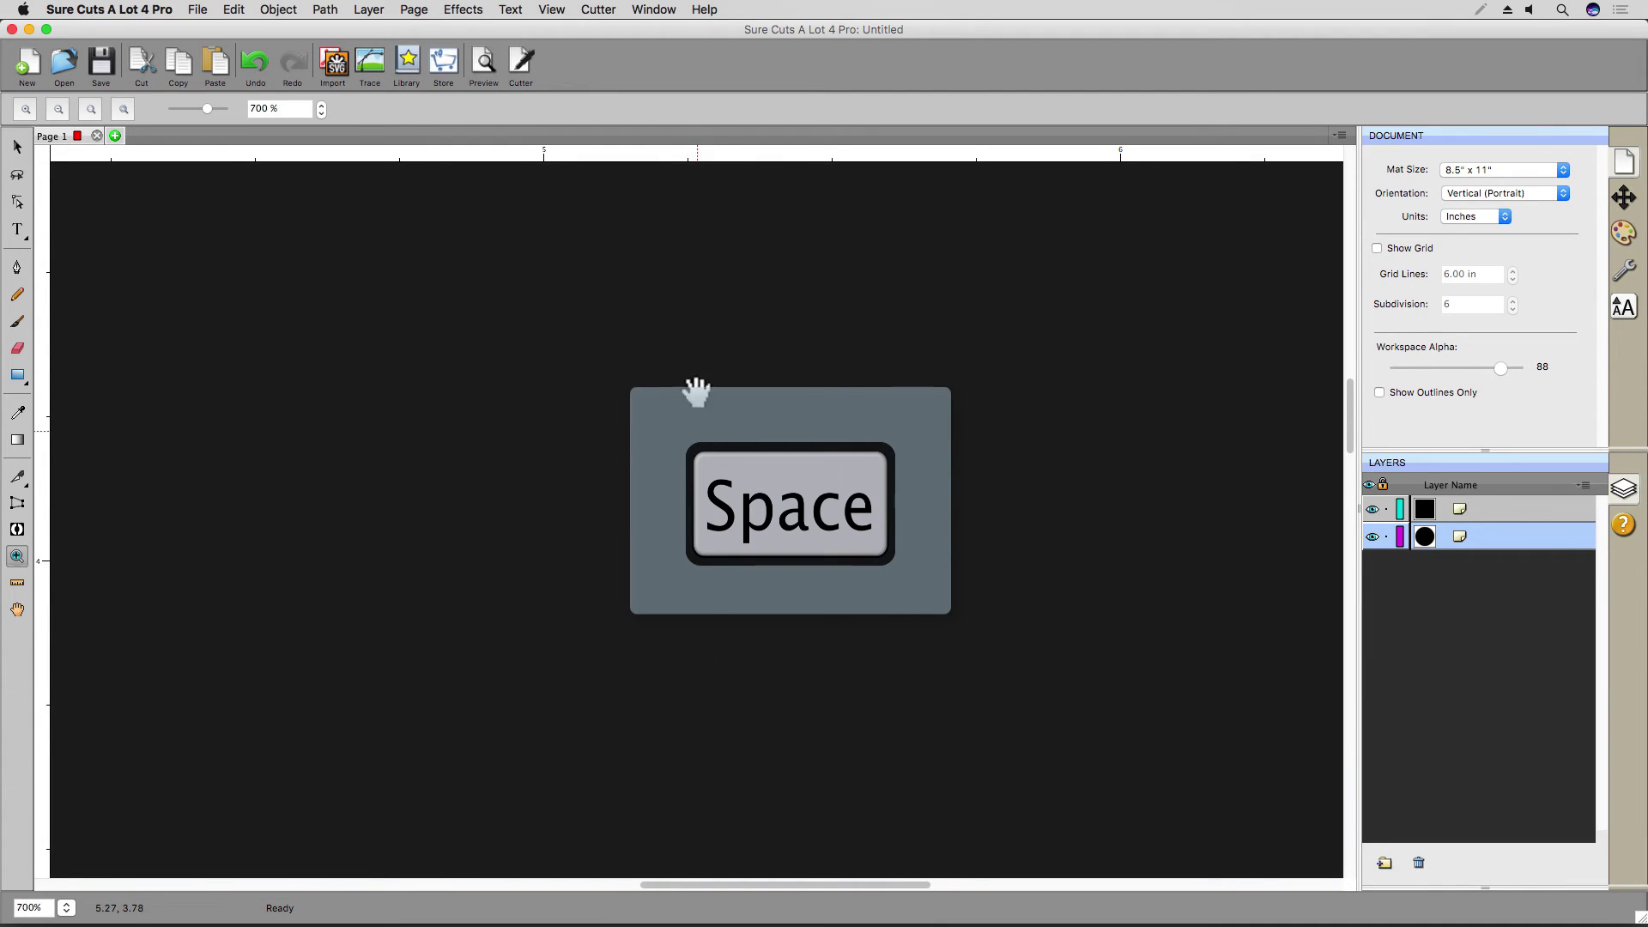
{"action": "left_click_drag", "start_coordinate": [666, 250], "coordinate": [670, 559]}
{"action": "left_click_drag", "start_coordinate": [655, 335], "coordinate": [700, 547]}
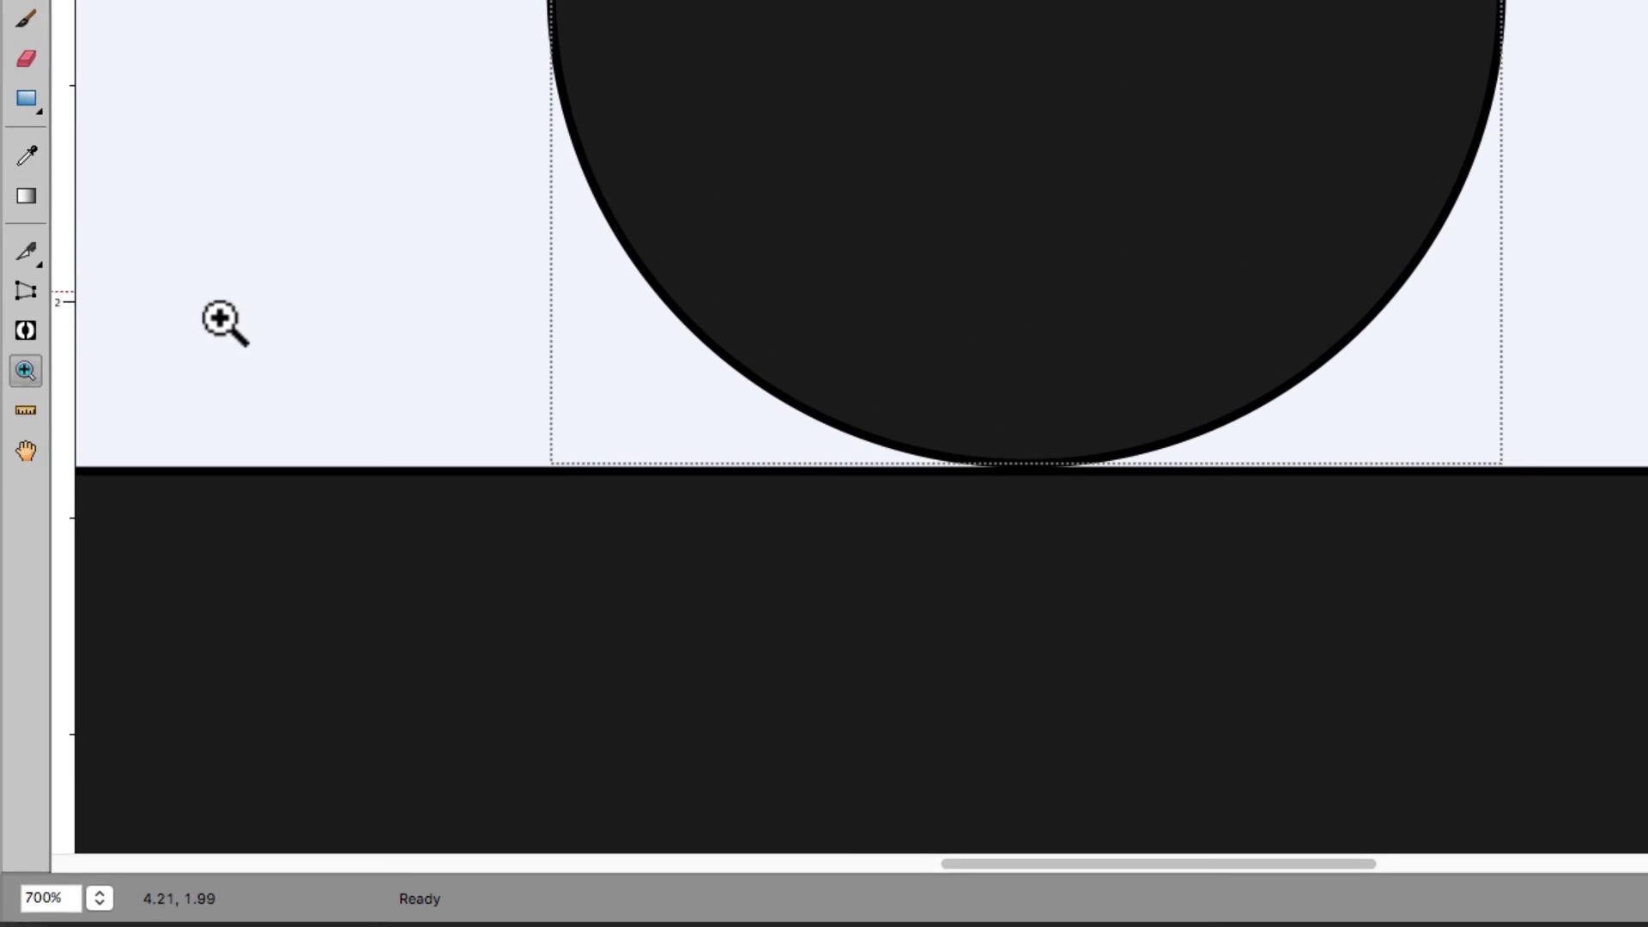
Use the Hand tool to centre the full circle above the square in view.
{"action": "left_click", "coordinate": [24, 445]}
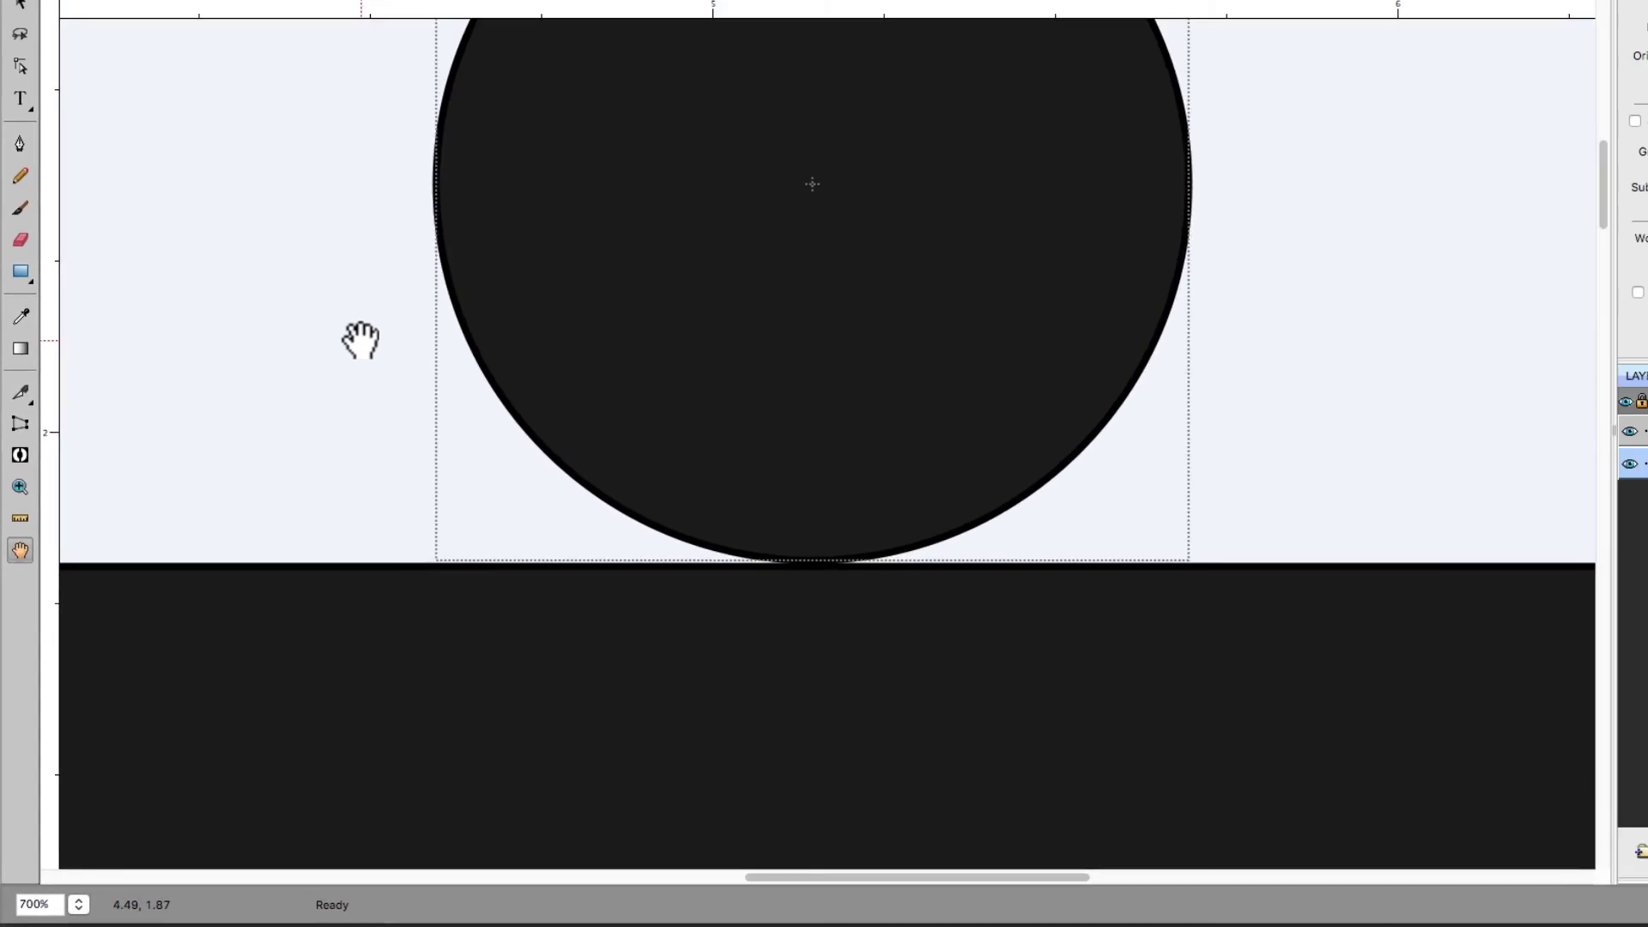
{"action": "left_click_drag", "start_coordinate": [361, 341], "coordinate": [335, 420]}
{"action": "left_click_drag", "start_coordinate": [281, 501], "coordinate": [266, 532]}
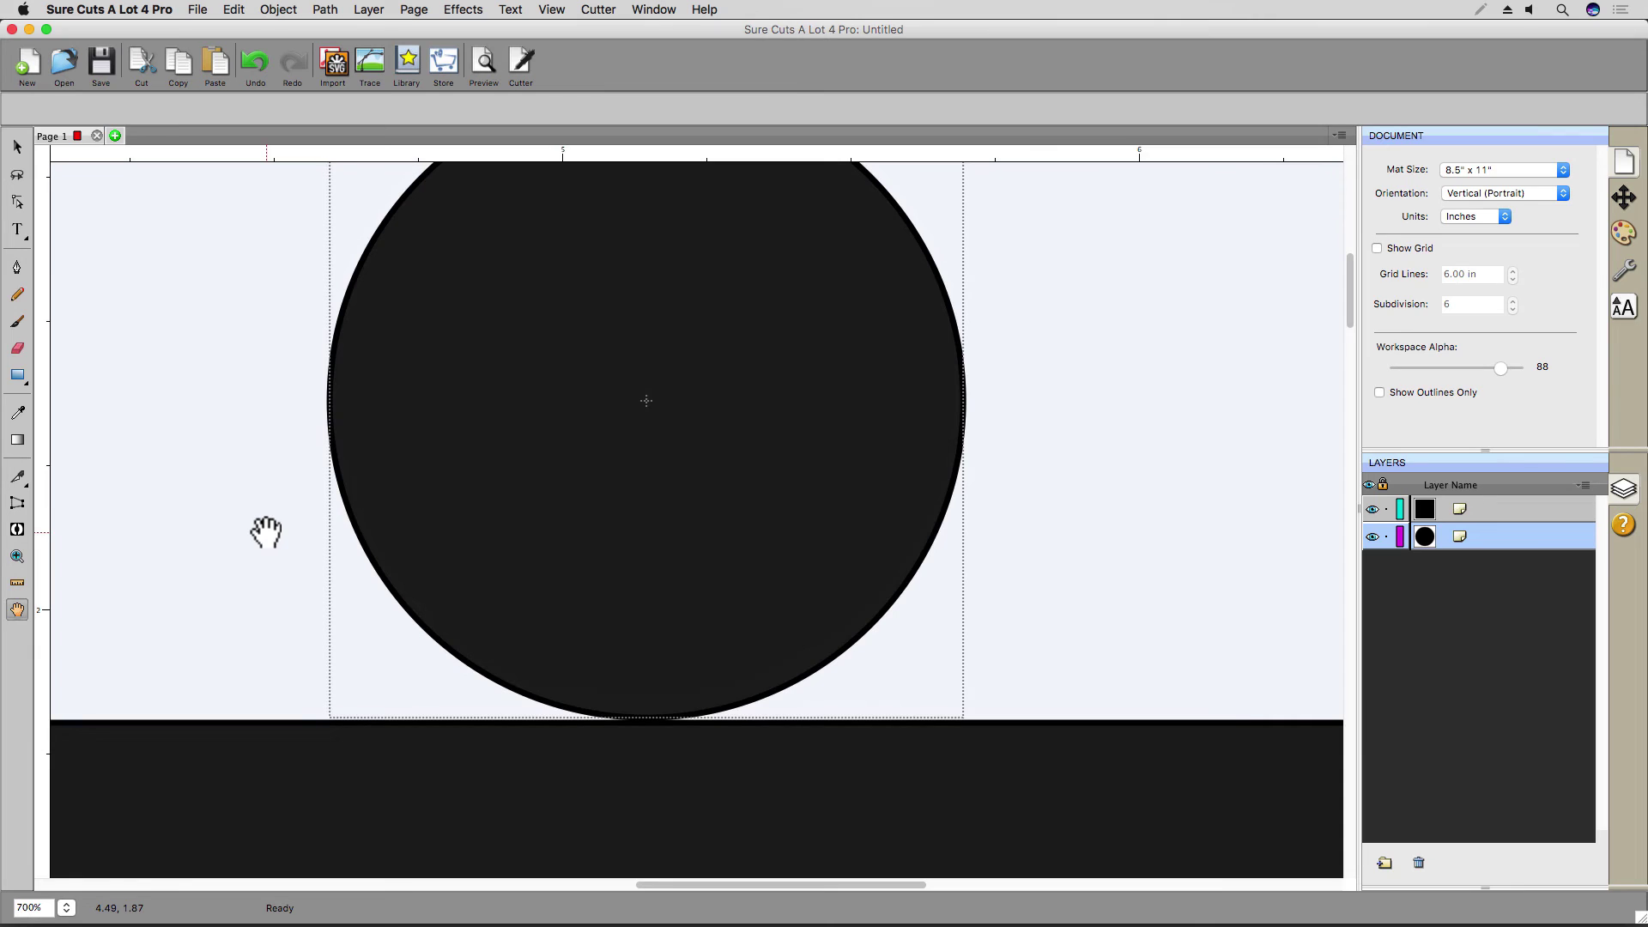
Zoom out to about 154% with the zoom slider and return to the selection tool.
{"action": "left_click", "coordinate": [17, 556]}
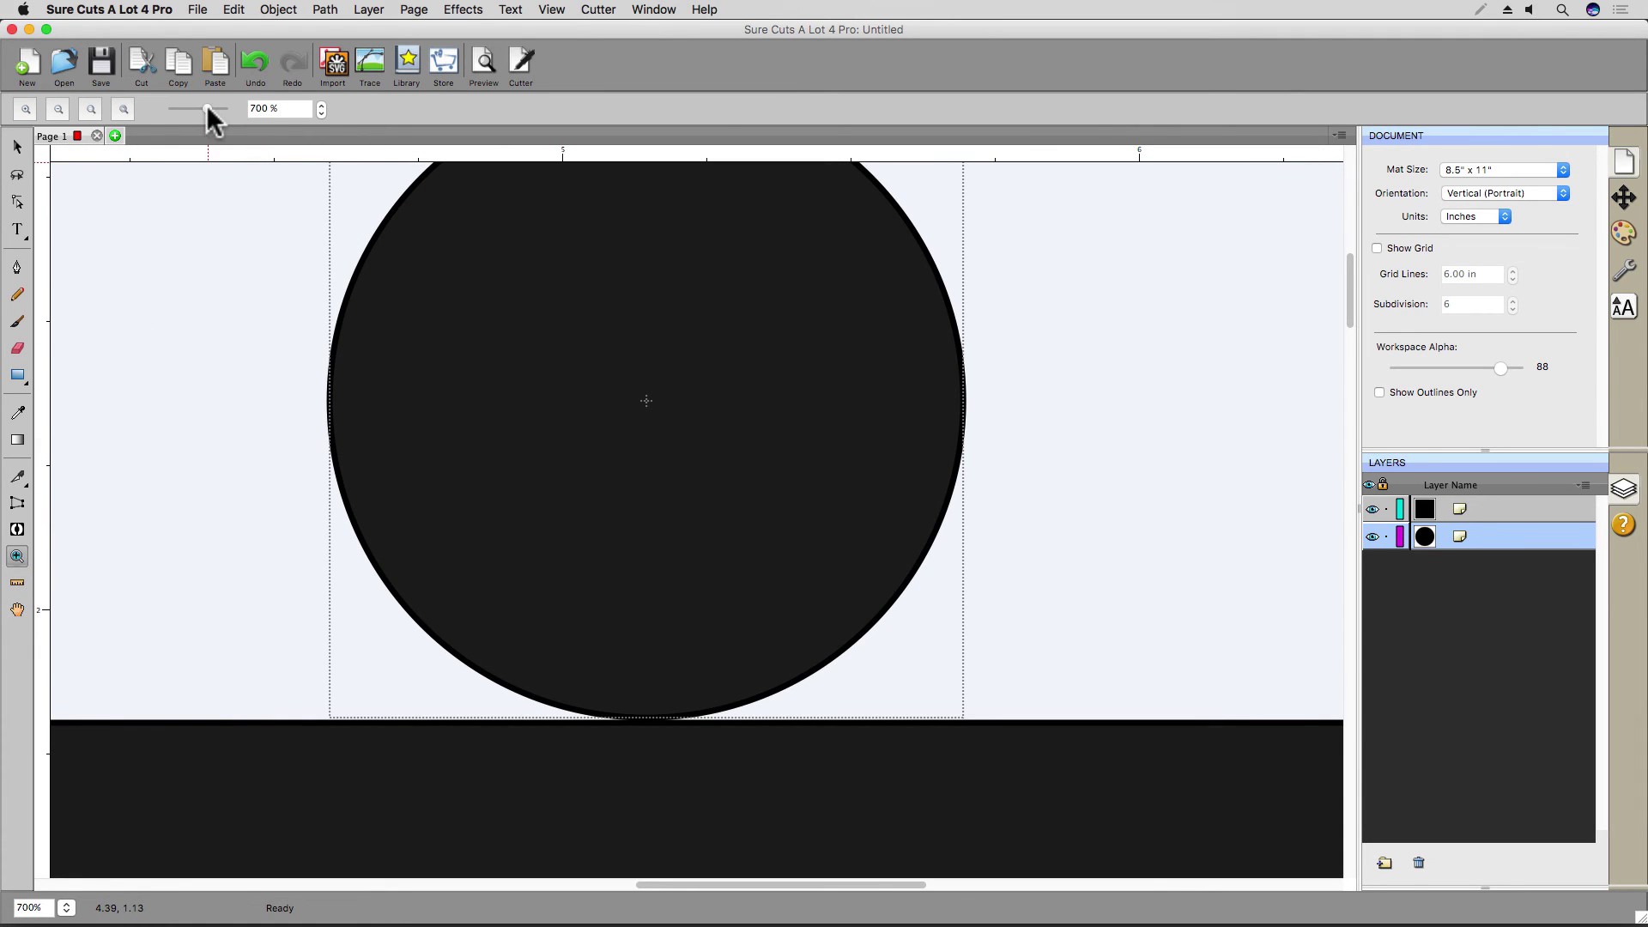
{"action": "left_click_drag", "start_coordinate": [203, 108], "coordinate": [176, 106]}
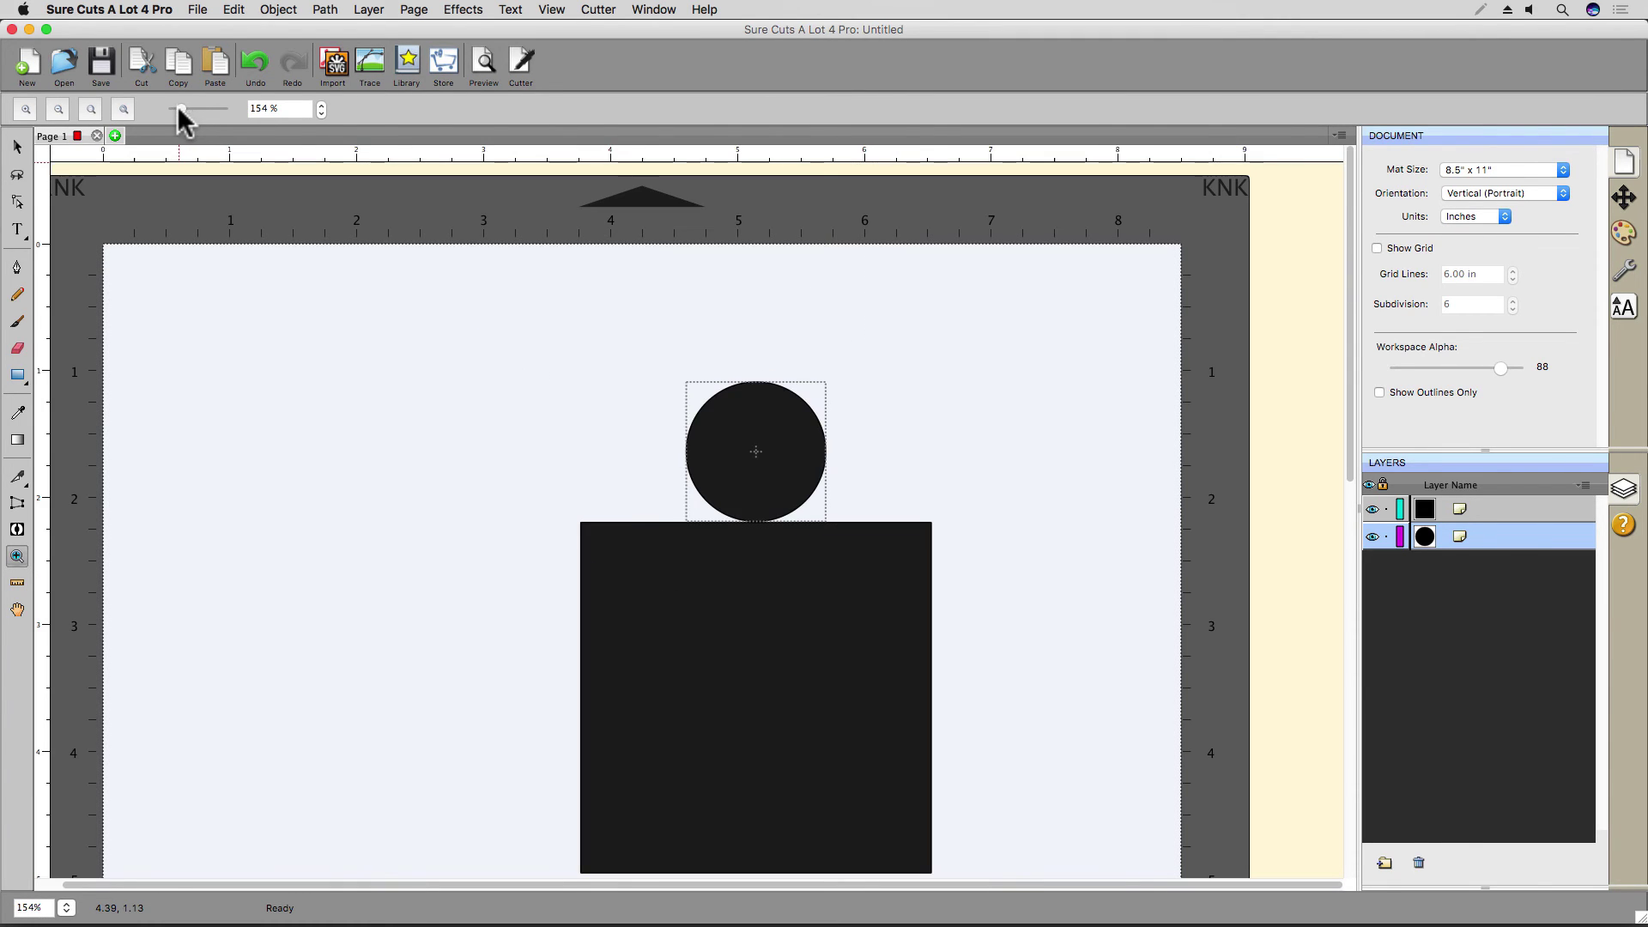
{"action": "left_click", "coordinate": [20, 146]}
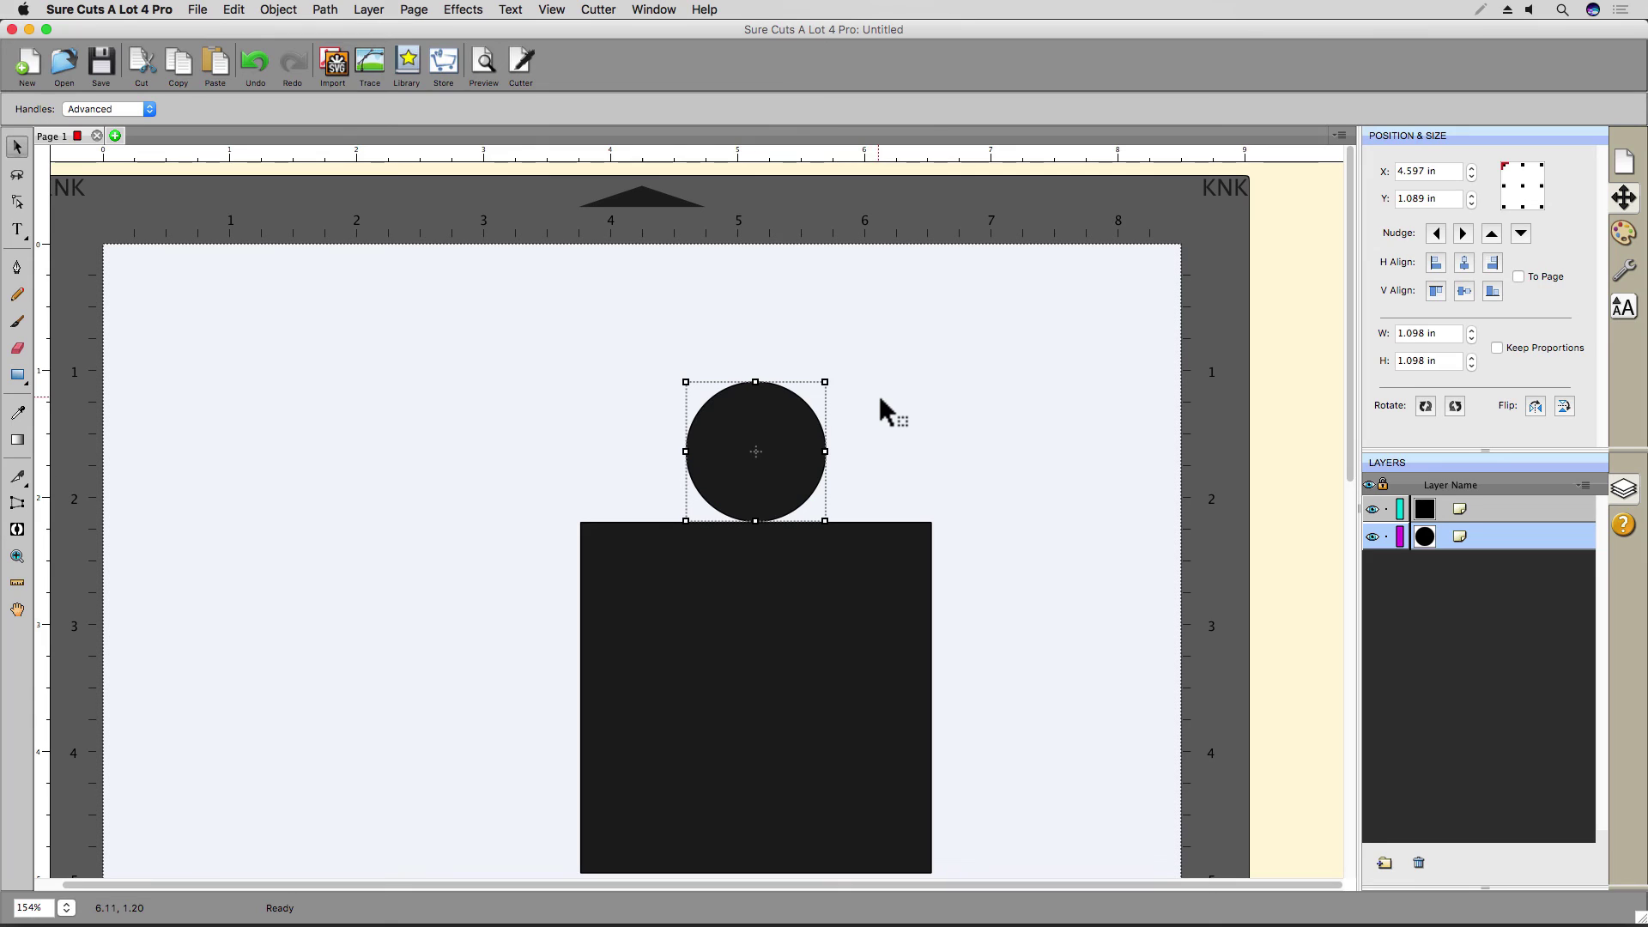
{"action": "key", "text": "Delete"}
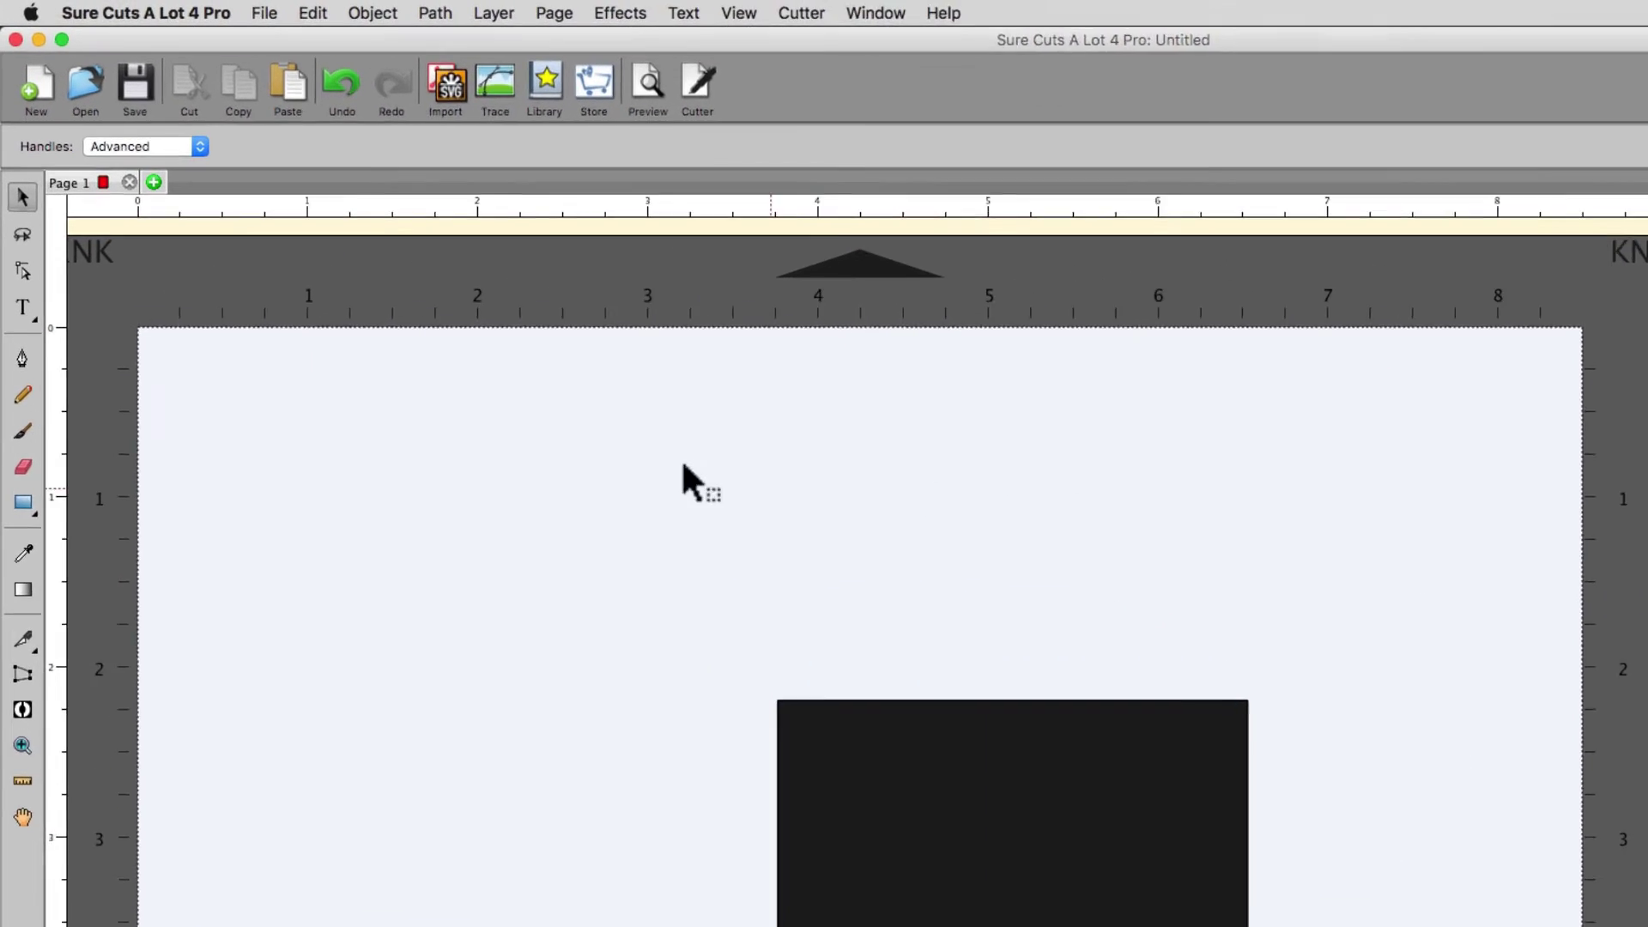
{"action": "left_click", "coordinate": [314, 12]}
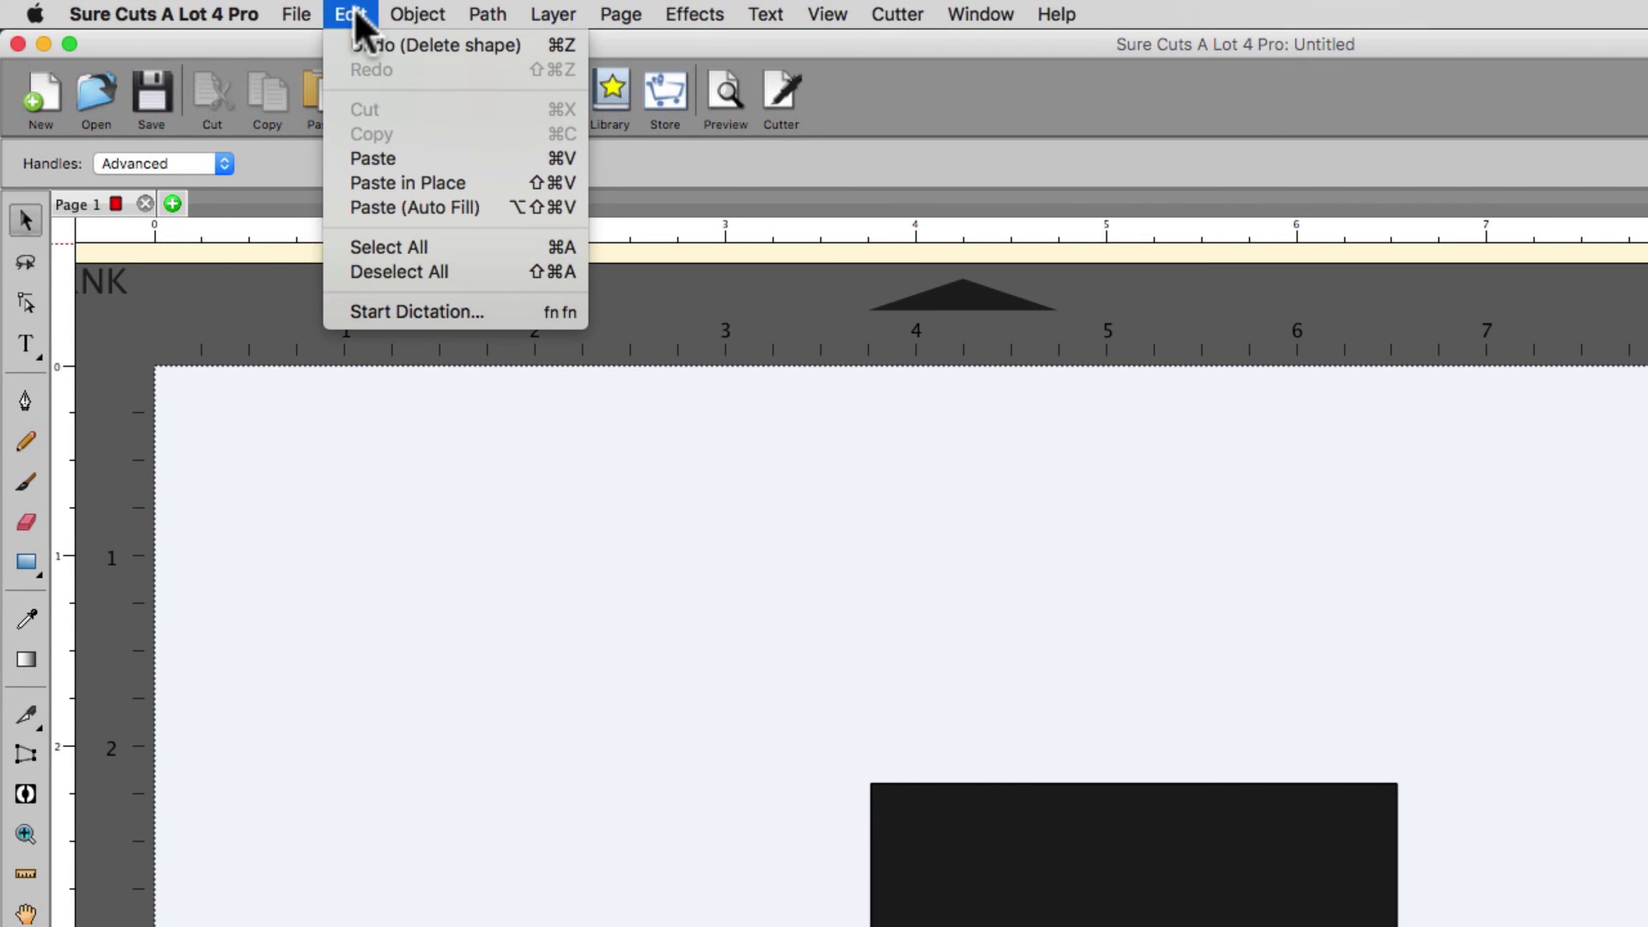
{"action": "left_click", "coordinate": [525, 44]}
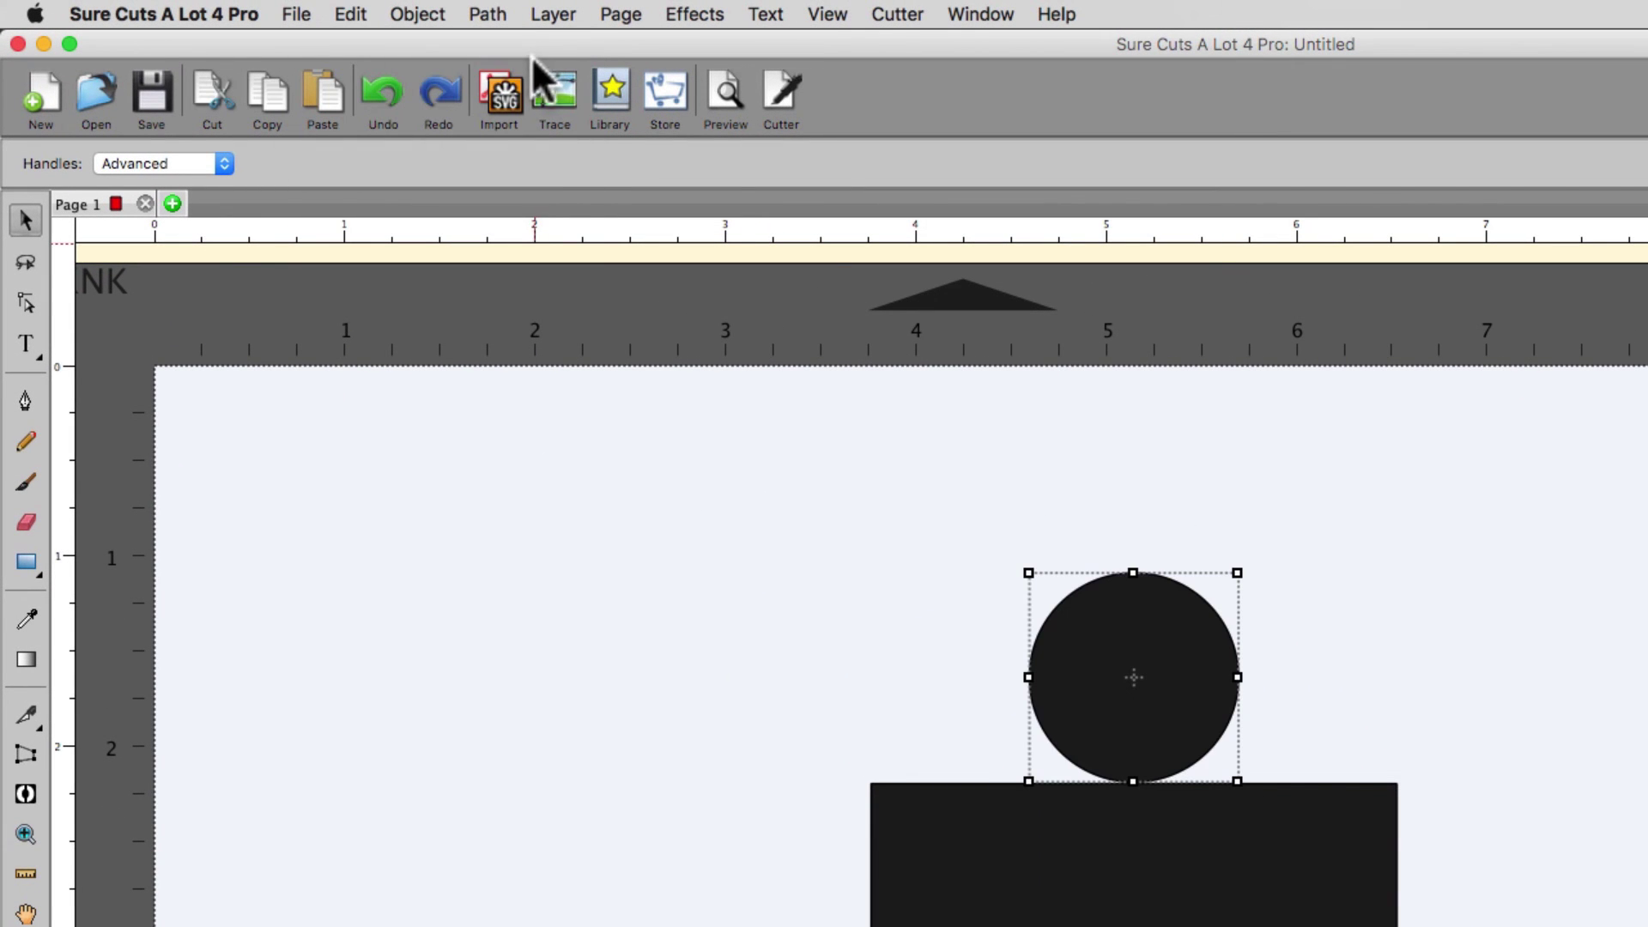
{"action": "left_click", "coordinate": [343, 14]}
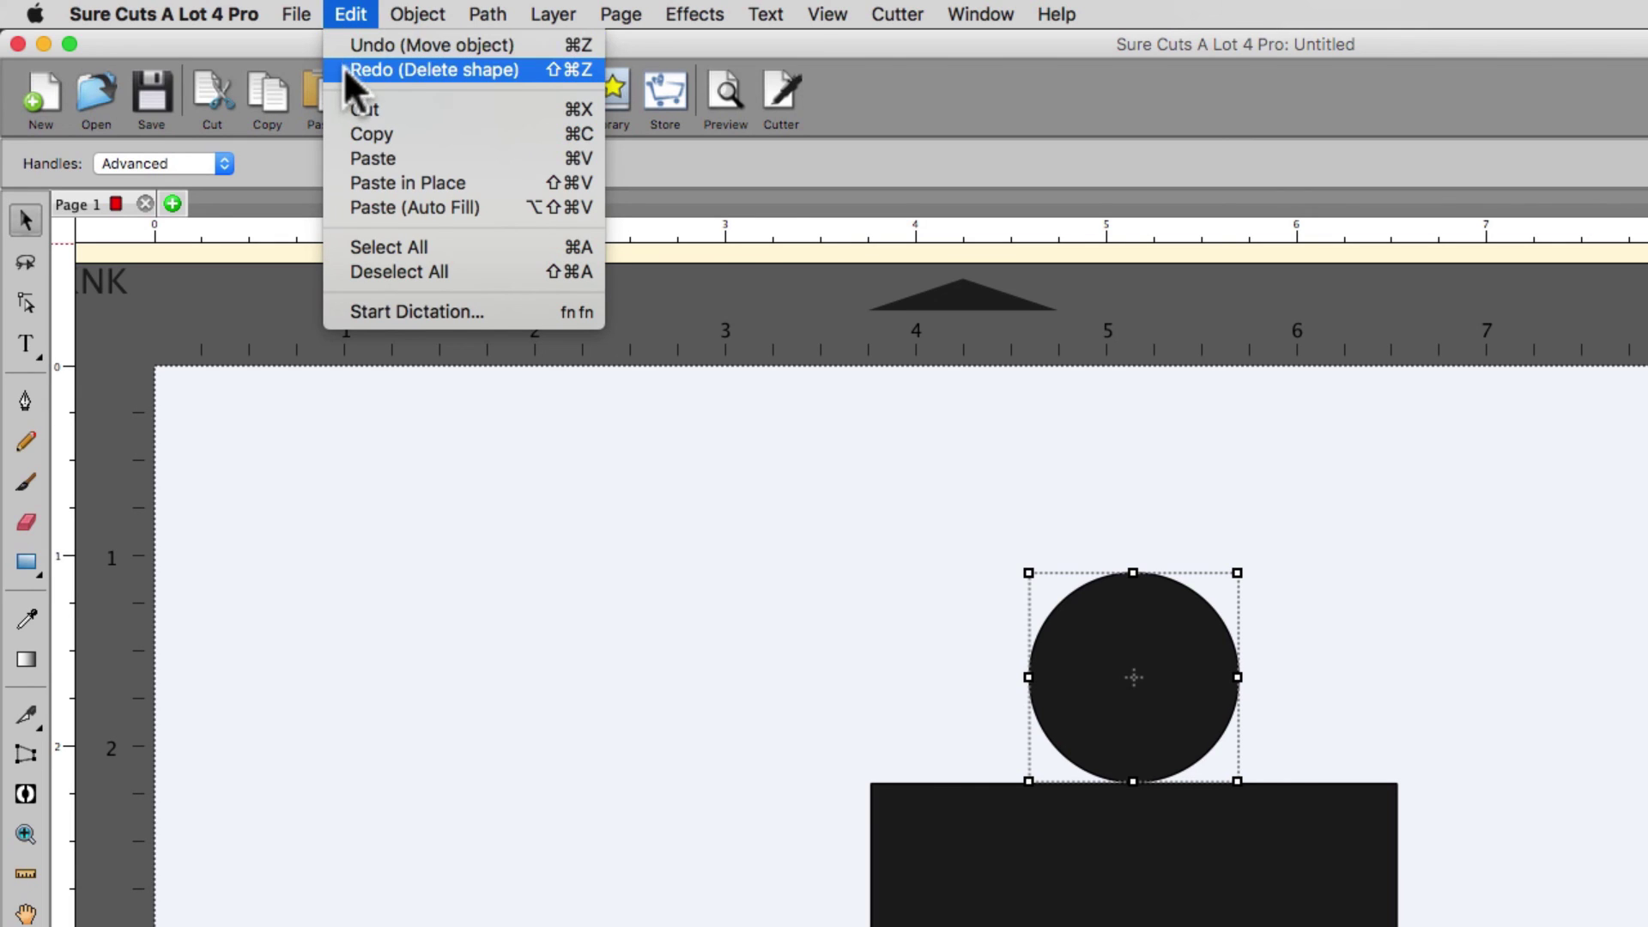
{"action": "left_click", "coordinate": [539, 70]}
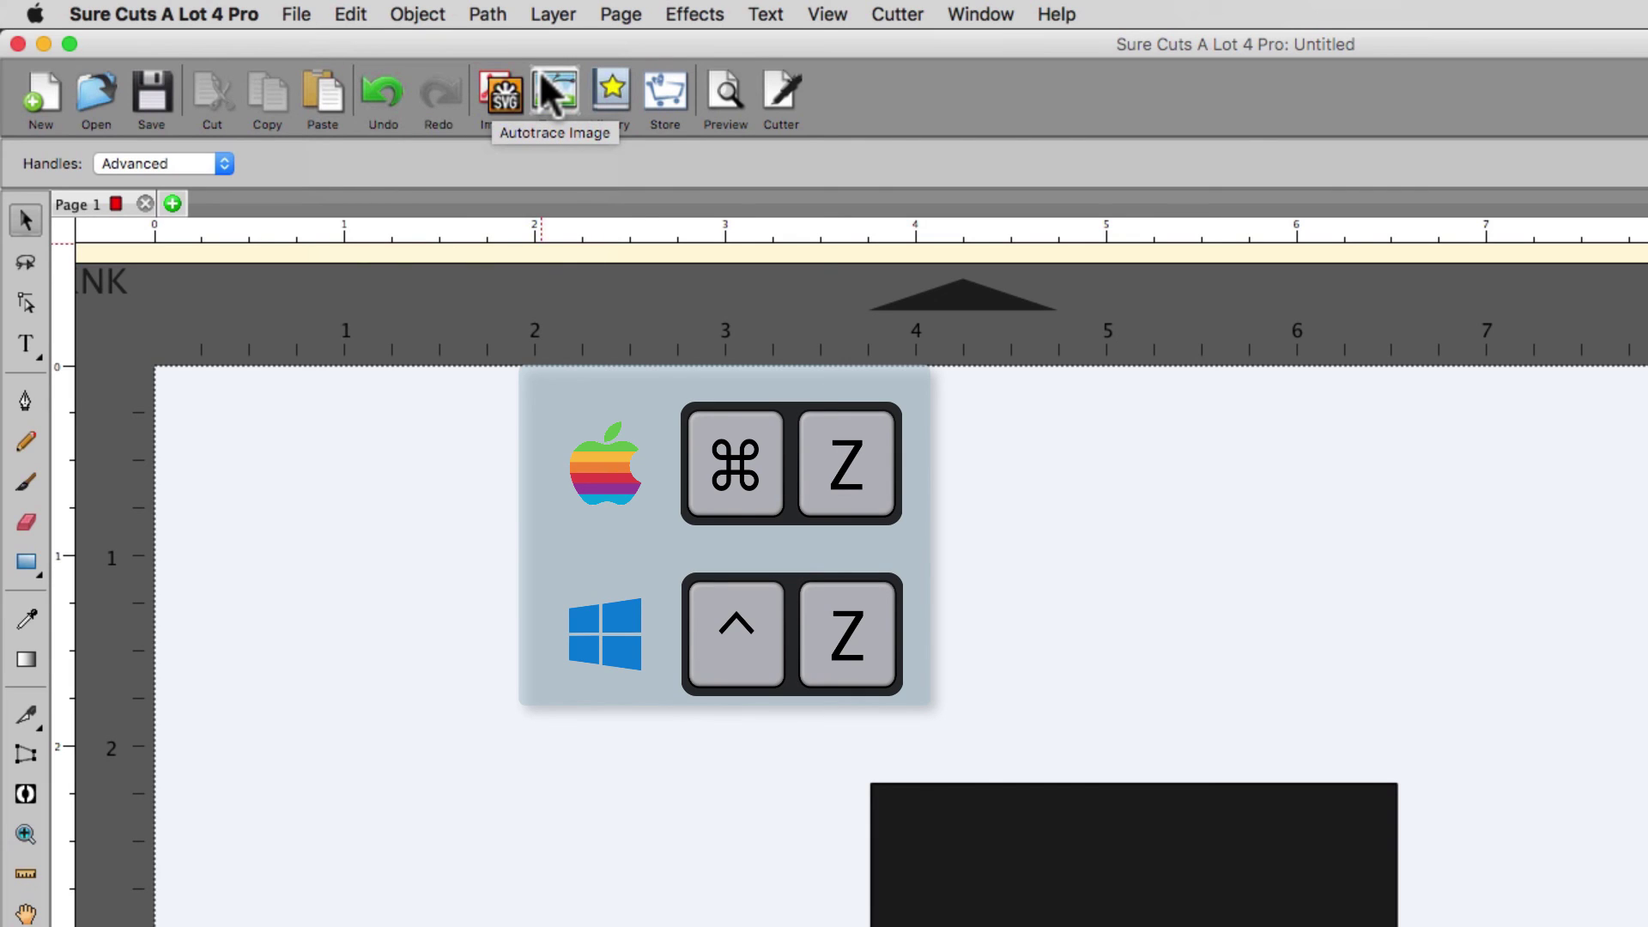
{"action": "key", "text": "super+z"}
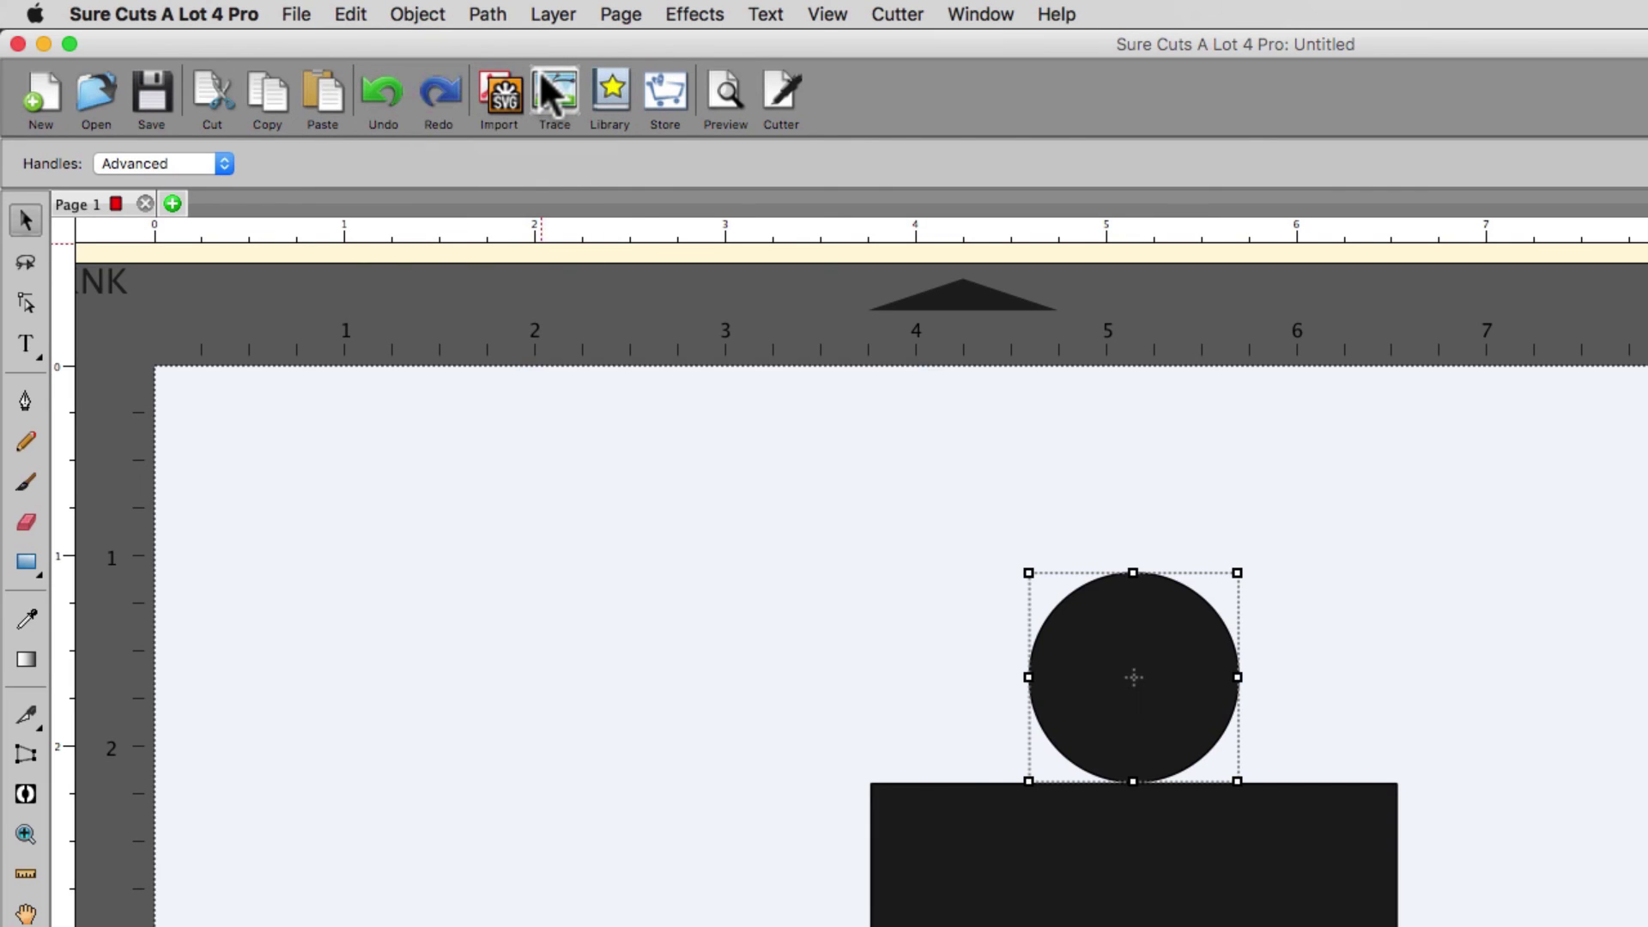